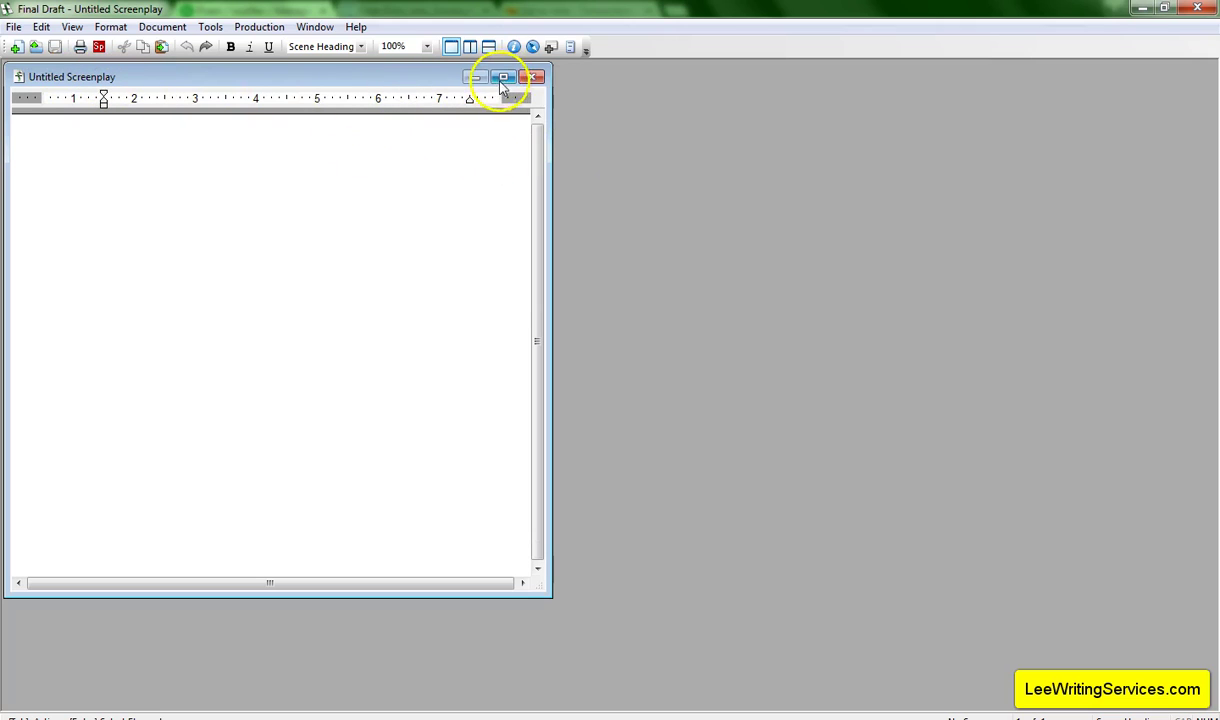
Close Untitled Screenplay, then create a new blank screenplay and maximize its window.
{"action": "left_click", "coordinate": [532, 78]}
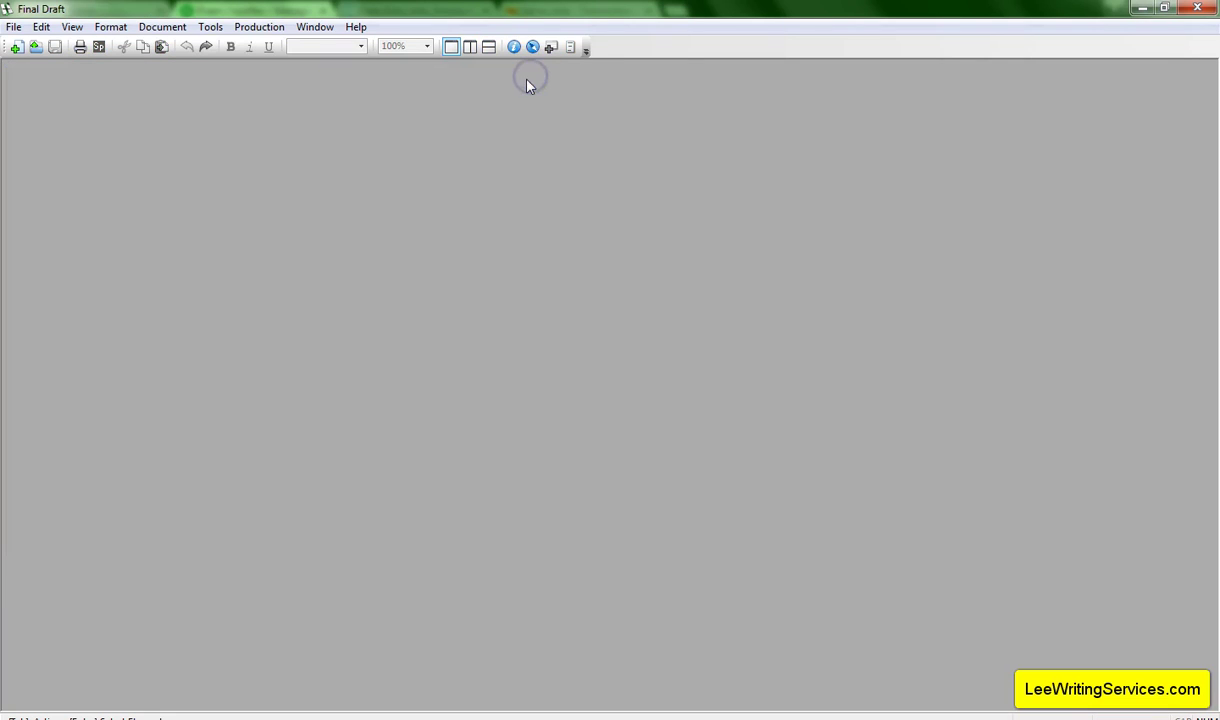
{"action": "left_click", "coordinate": [338, 108]}
{"action": "left_click", "coordinate": [14, 27]}
{"action": "left_click", "coordinate": [28, 44]}
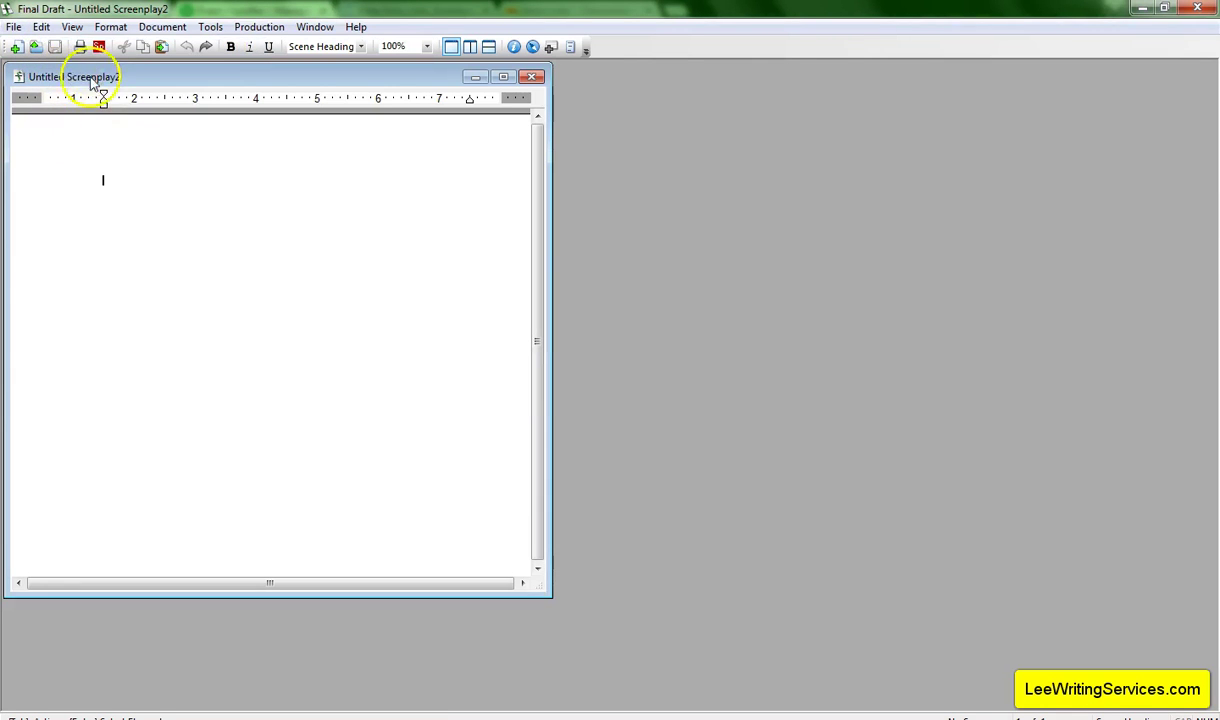
{"action": "left_click", "coordinate": [503, 78]}
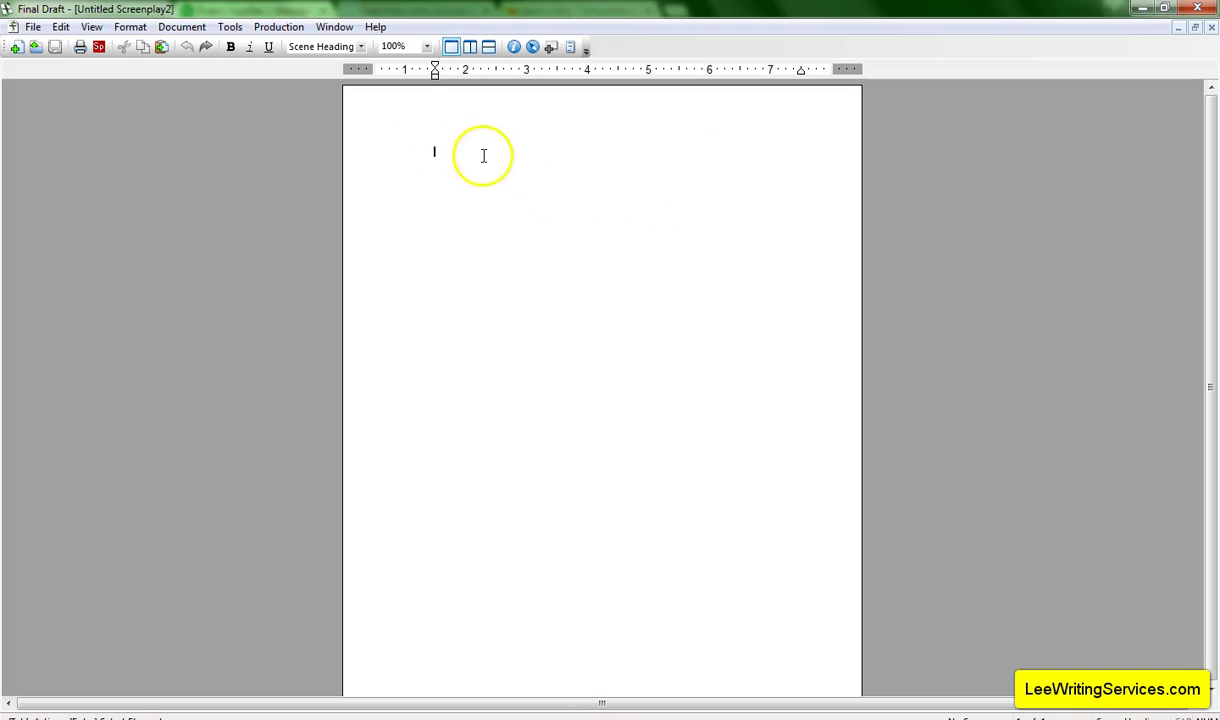
{"action": "left_click", "coordinate": [428, 48]}
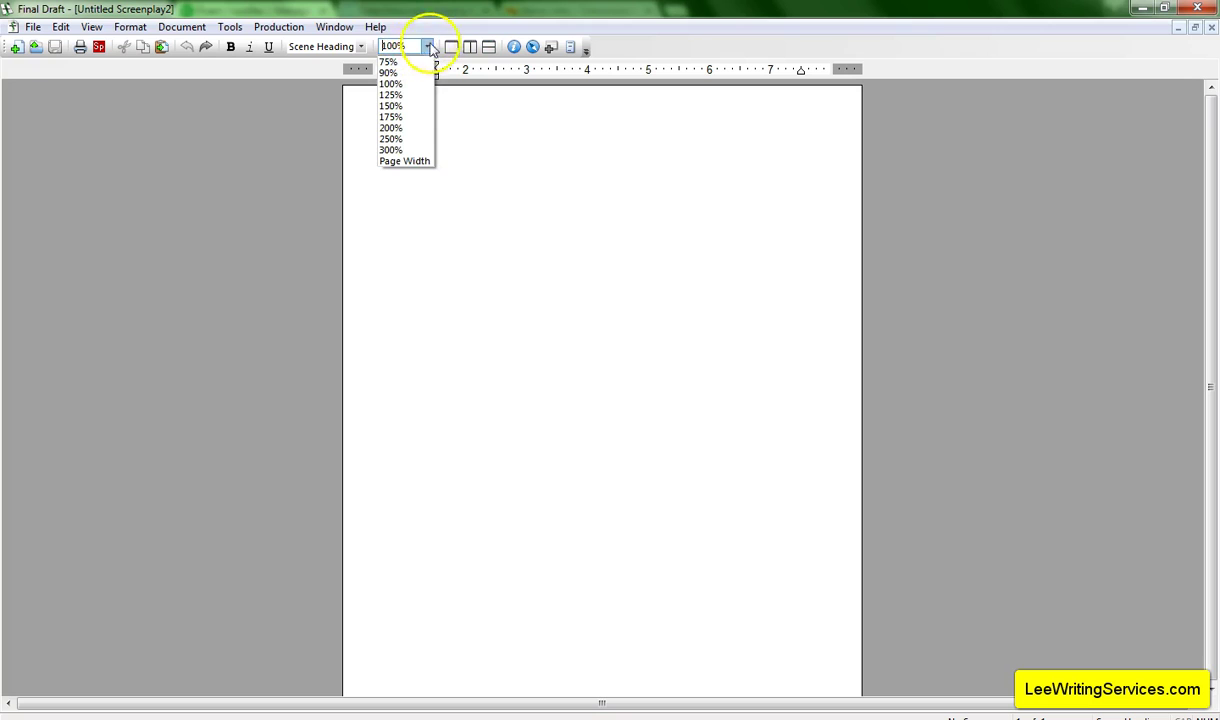
{"action": "left_click", "coordinate": [394, 106]}
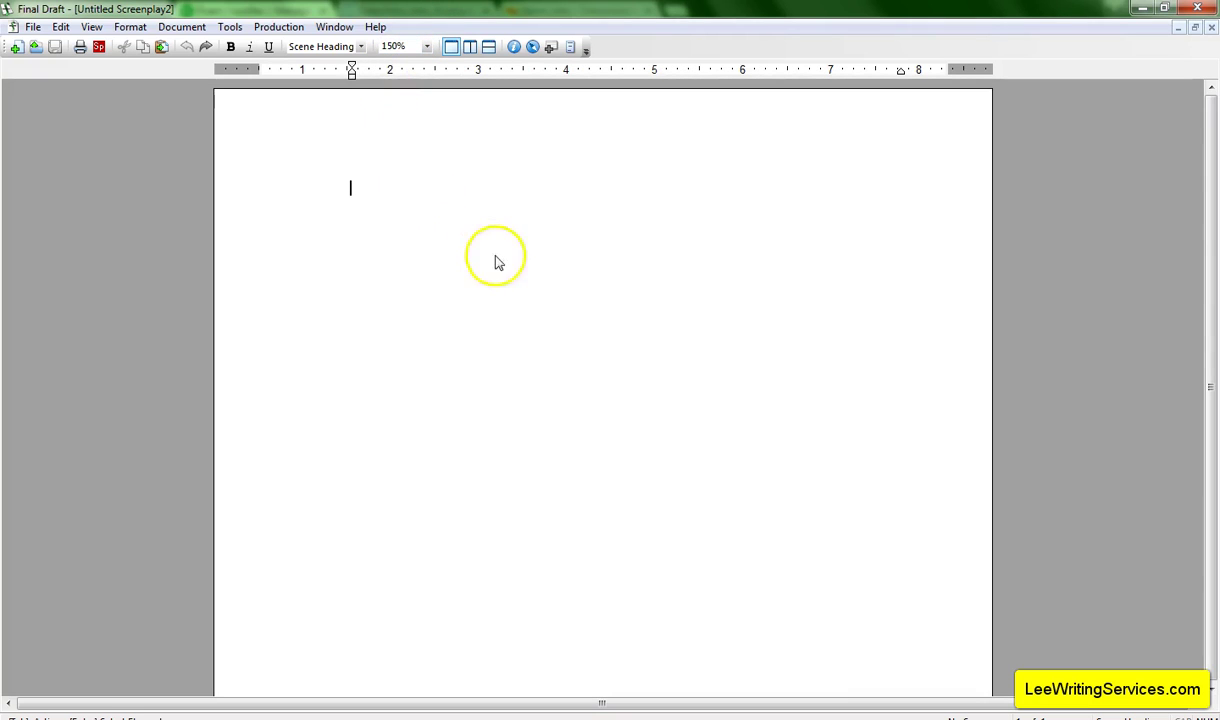
{"action": "left_click", "coordinate": [426, 46]}
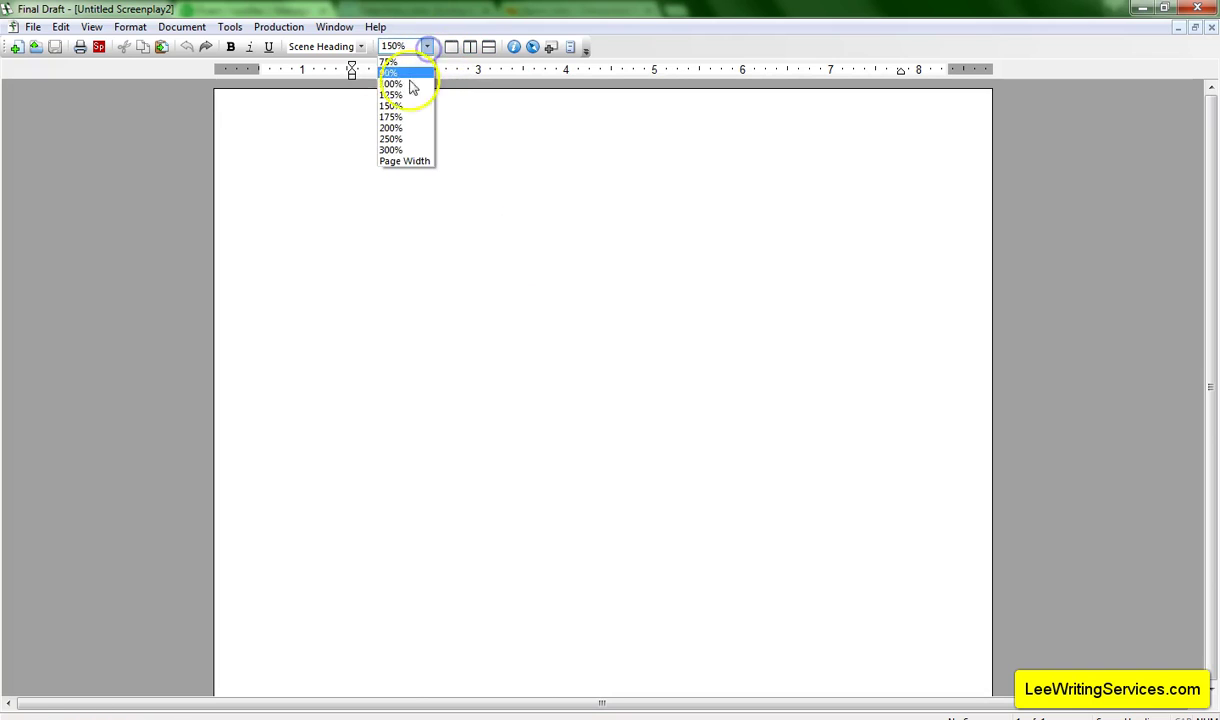
{"action": "left_click", "coordinate": [400, 123]}
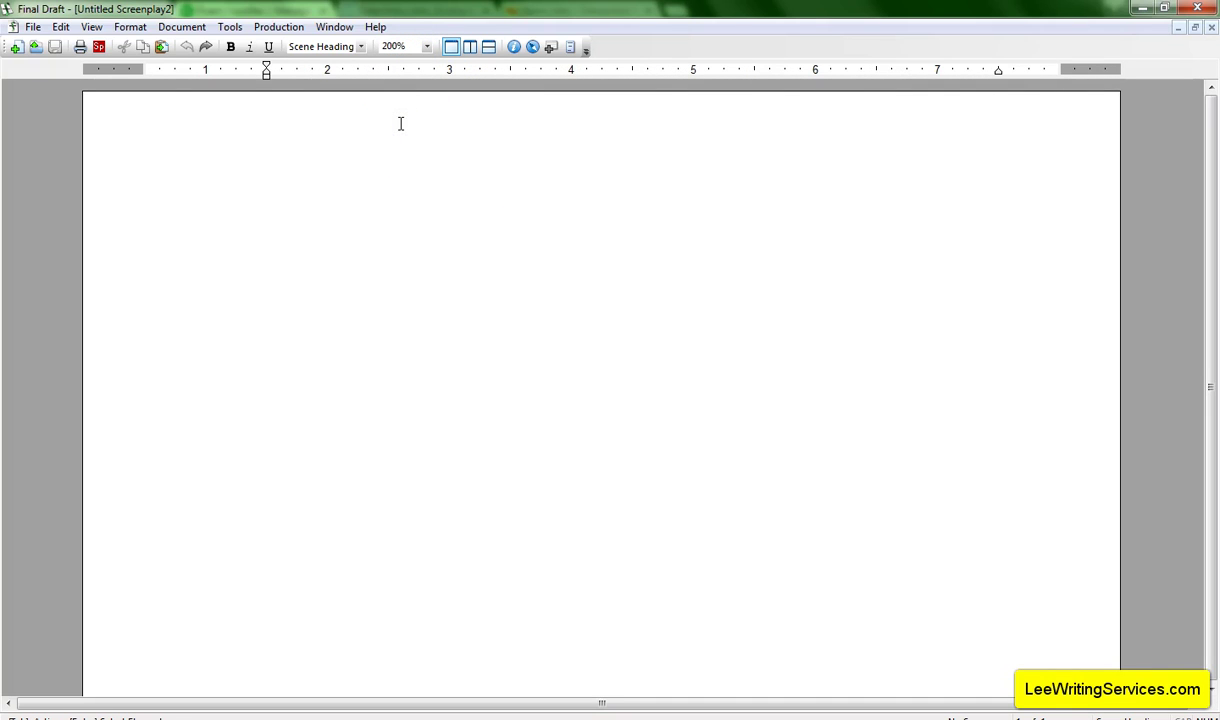
{"action": "type", "text": "SDFJLSJDFLKAJDFASDFASDF"}
{"action": "key", "text": "BackSpace"}
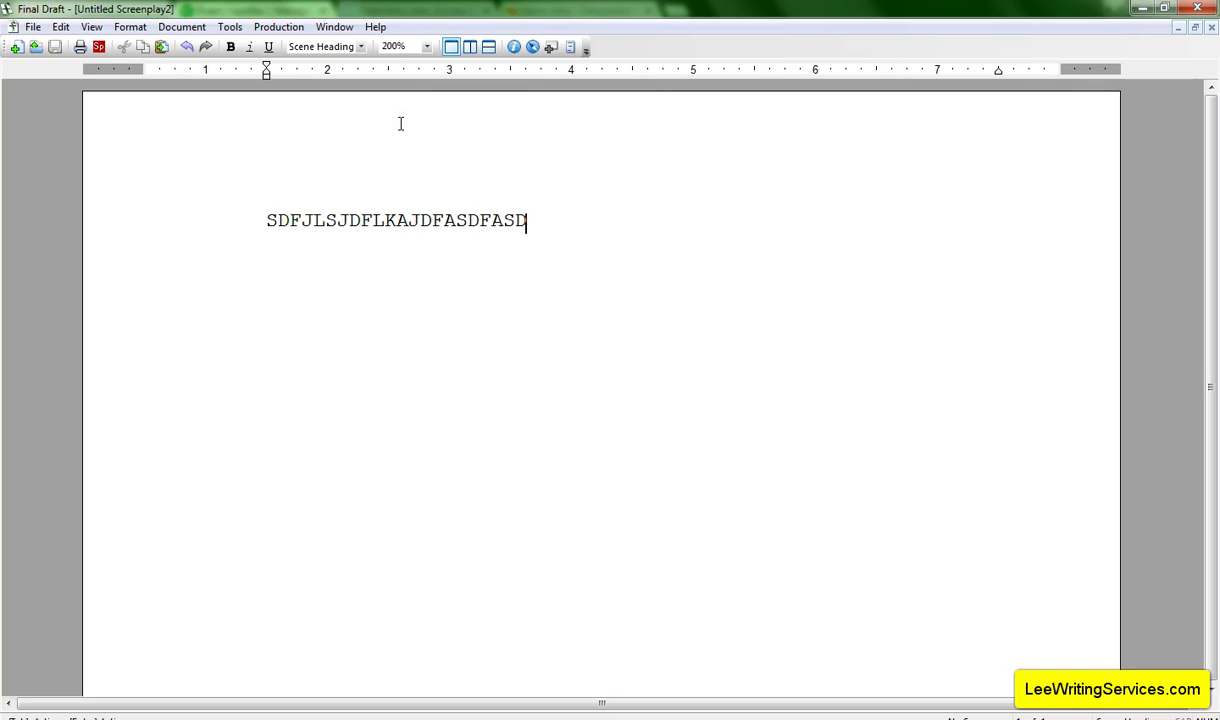
{"action": "key", "text": "BackSpace"}
{"action": "key", "text": "BackSpace"}
{"action": "key", "text": "BackSpace"}
{"action": "key", "text": "BackSpace"}
{"action": "key", "text": "BackSpace"}
{"action": "key", "text": "BackSpace"}
{"action": "key", "text": "BackSpace"}
{"action": "key", "text": "BackSpace"}
{"action": "key", "text": "BackSpace"}
{"action": "key", "text": "BackSpace"}
{"action": "key", "text": "BackSpace"}
{"action": "key", "text": "BackSpace"}
{"action": "key", "text": "BackSpace"}
{"action": "key", "text": "BackSpace"}
{"action": "key", "text": "BackSpace"}
{"action": "key", "text": "BackSpace"}
{"action": "key", "text": "BackSpace"}
{"action": "key", "text": "BackSpace"}
{"action": "key", "text": "BackSpace"}
{"action": "key", "text": "BackSpace"}
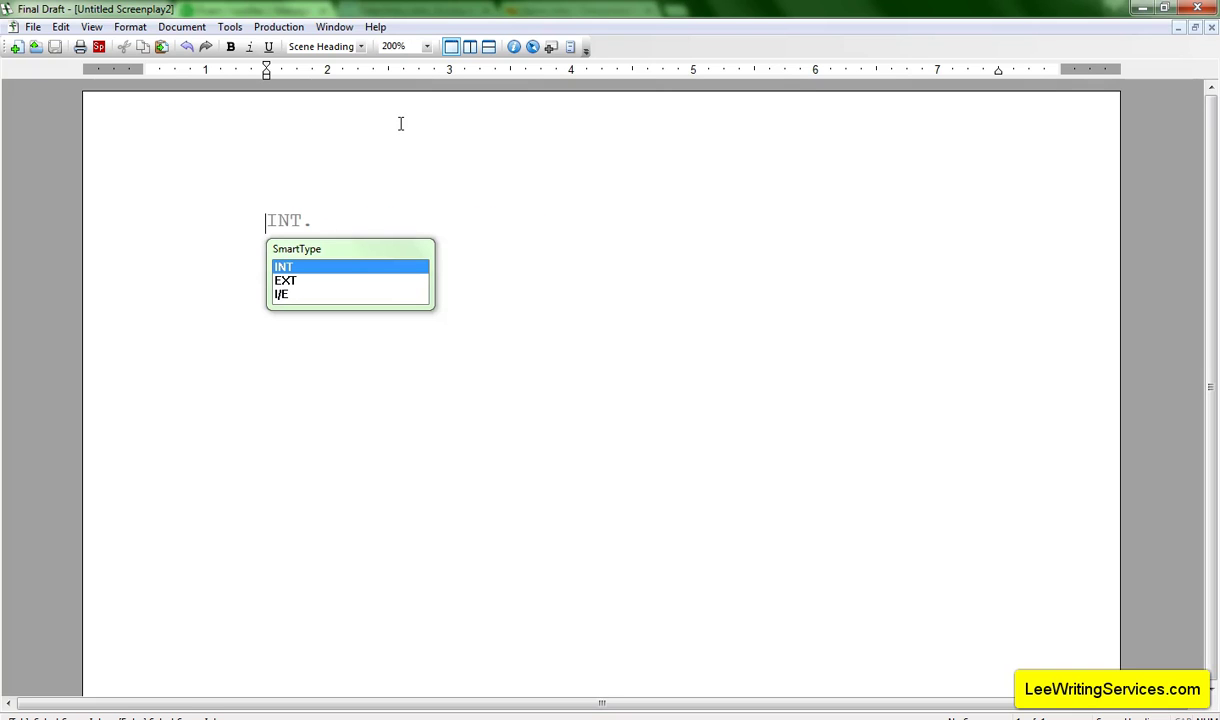
{"action": "left_click", "coordinate": [305, 188]}
{"action": "left_click", "coordinate": [320, 138]}
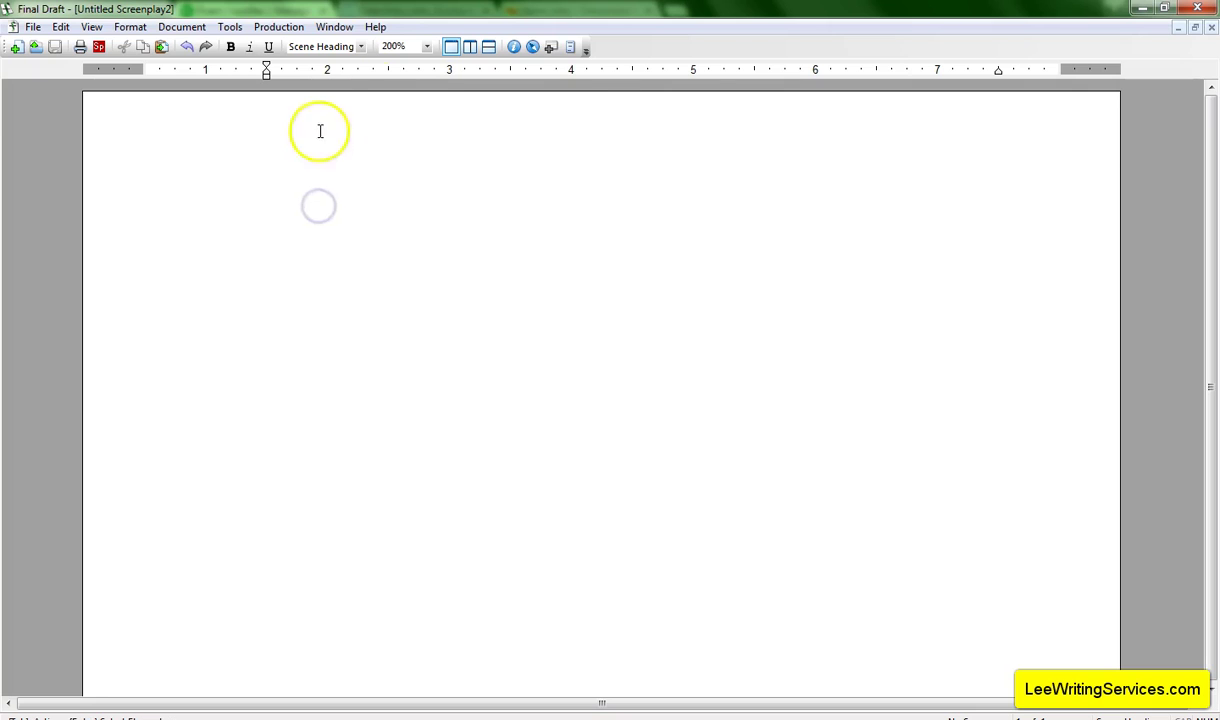
{"action": "left_click", "coordinate": [427, 46]}
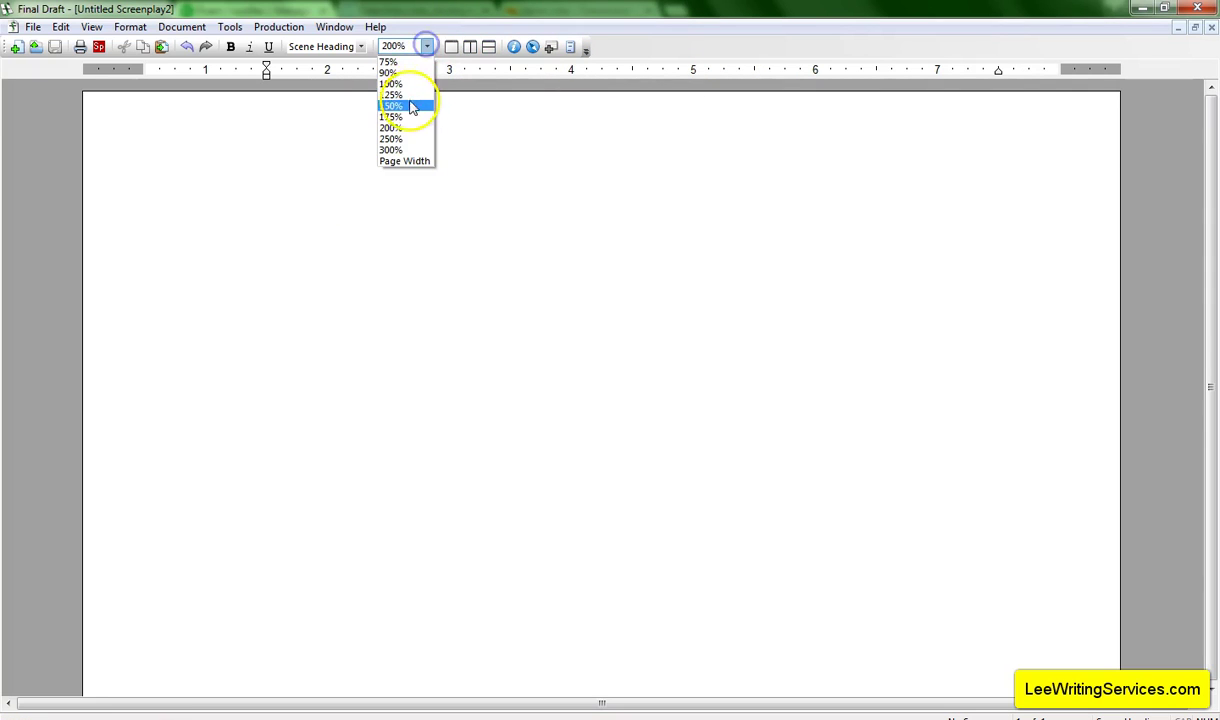
{"action": "left_click", "coordinate": [400, 84]}
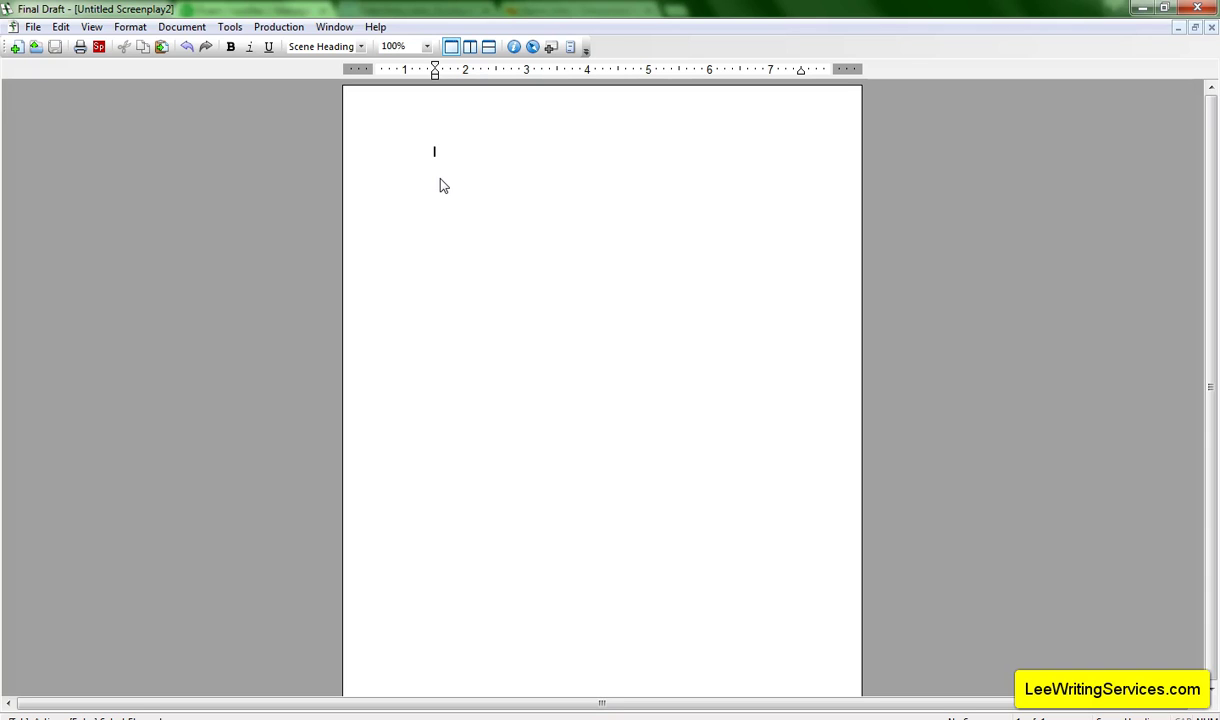
Open Untitled Screenplay2's title page from the Document menu.
{"action": "left_click", "coordinate": [446, 173]}
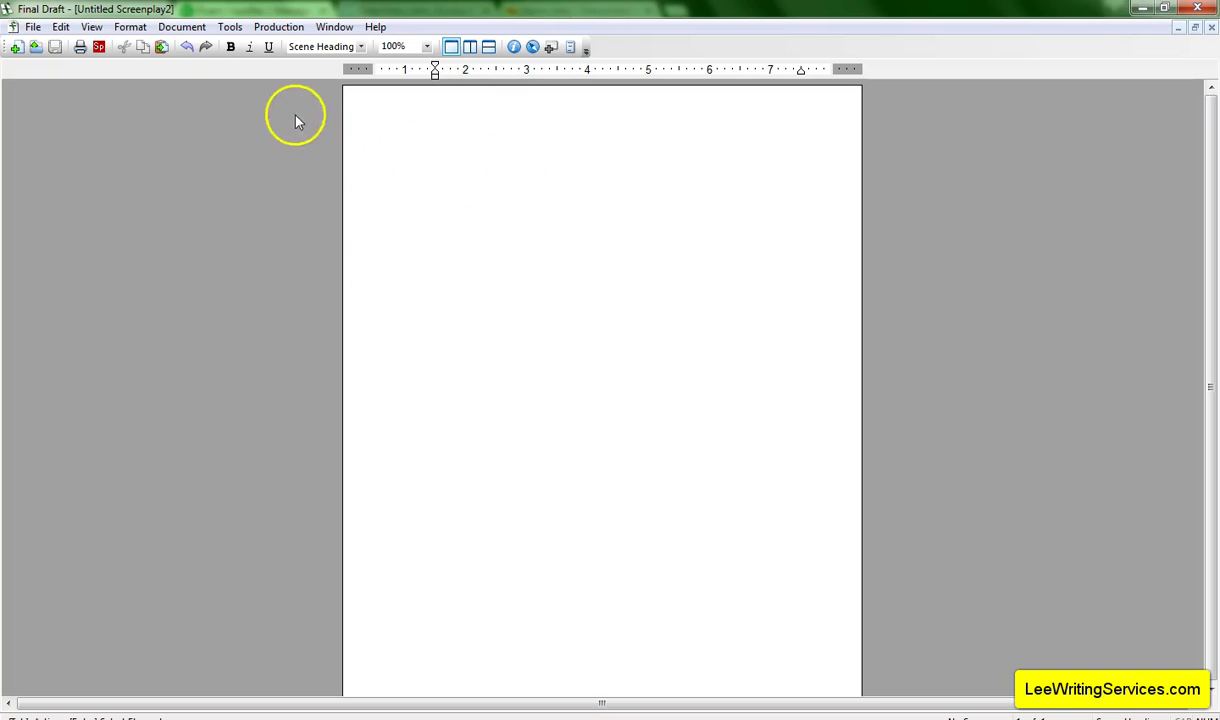
{"action": "left_click", "coordinate": [183, 27]}
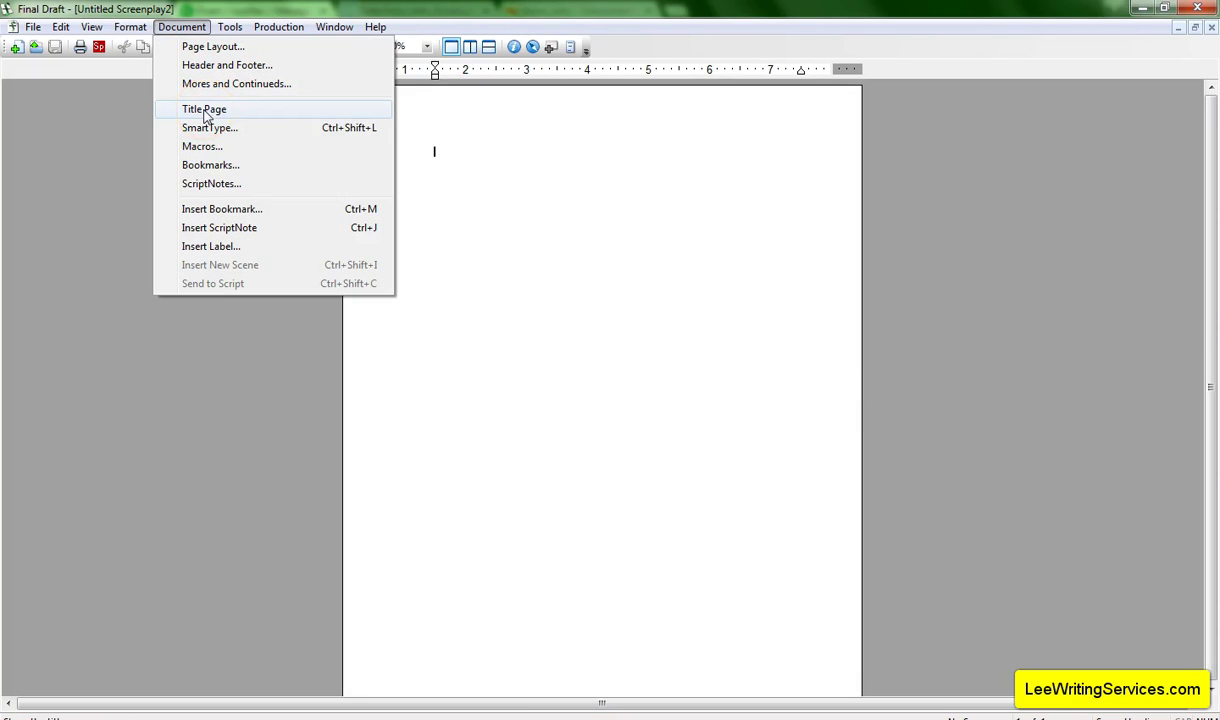
{"action": "left_click", "coordinate": [205, 112]}
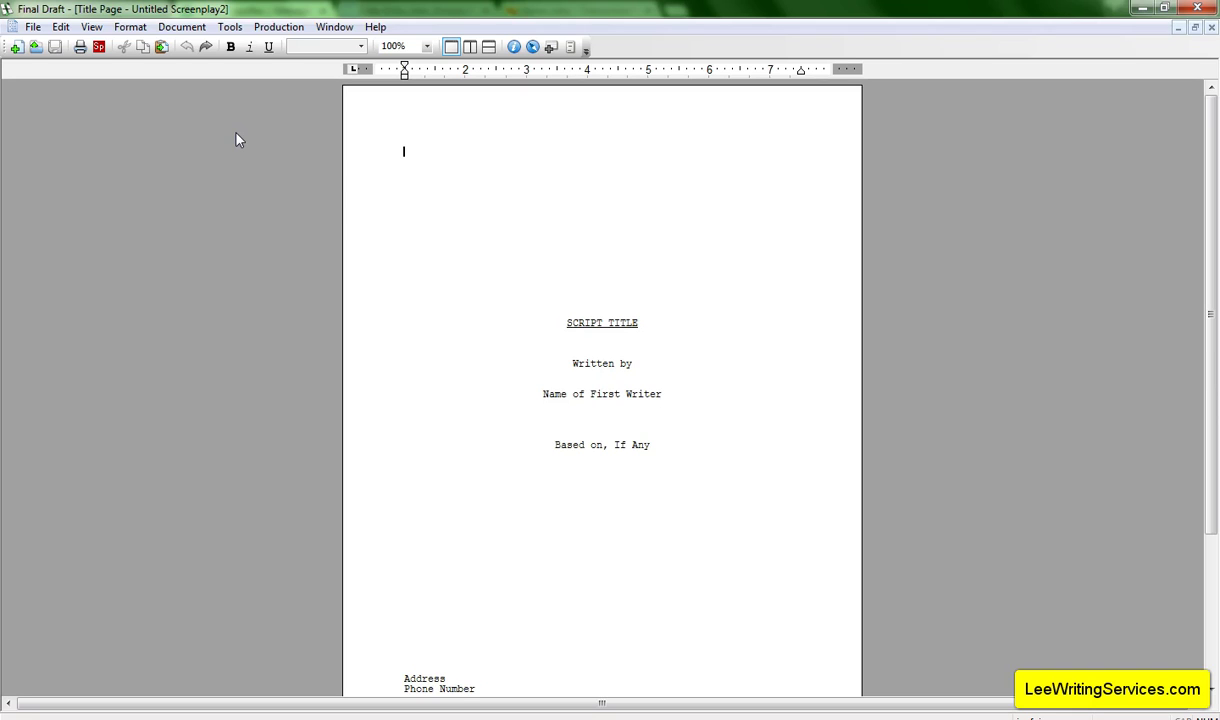
{"action": "scroll", "coordinate": [598, 315], "scroll_direction": "down", "scroll_amount": 2}
{"action": "scroll", "coordinate": [597, 326], "scroll_direction": "up", "scroll_amount": 2}
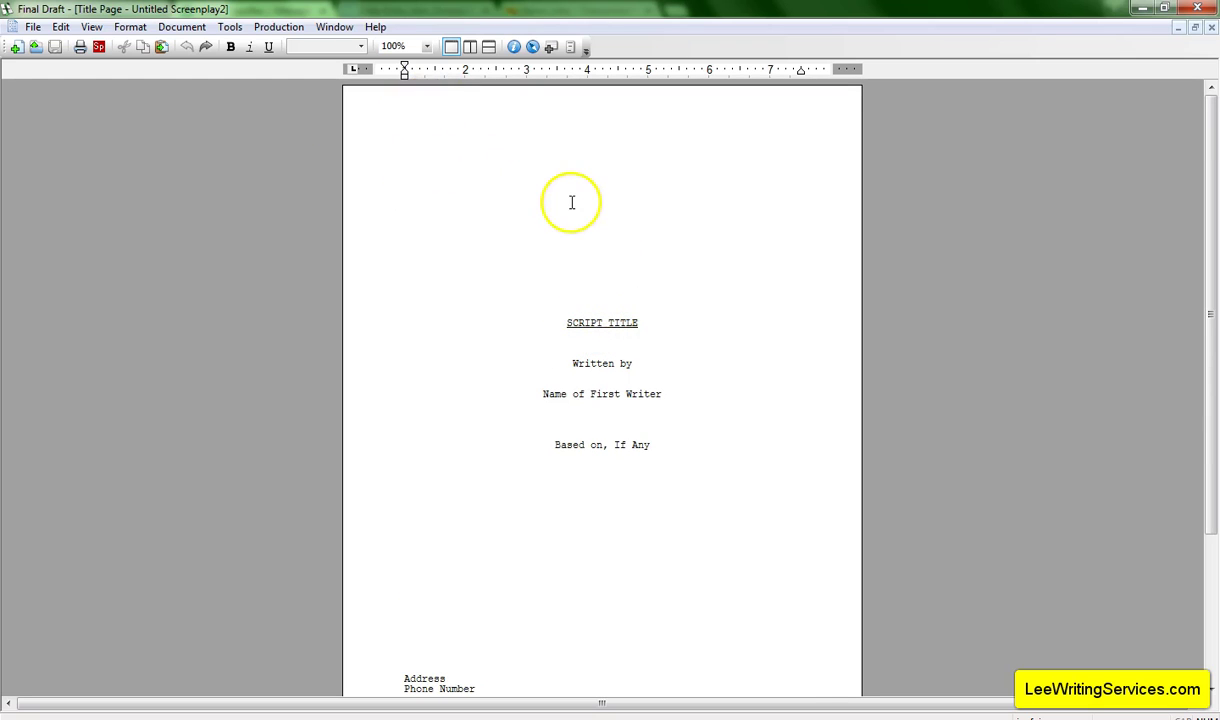
{"action": "scroll", "coordinate": [615, 309], "scroll_direction": "down", "scroll_amount": 1}
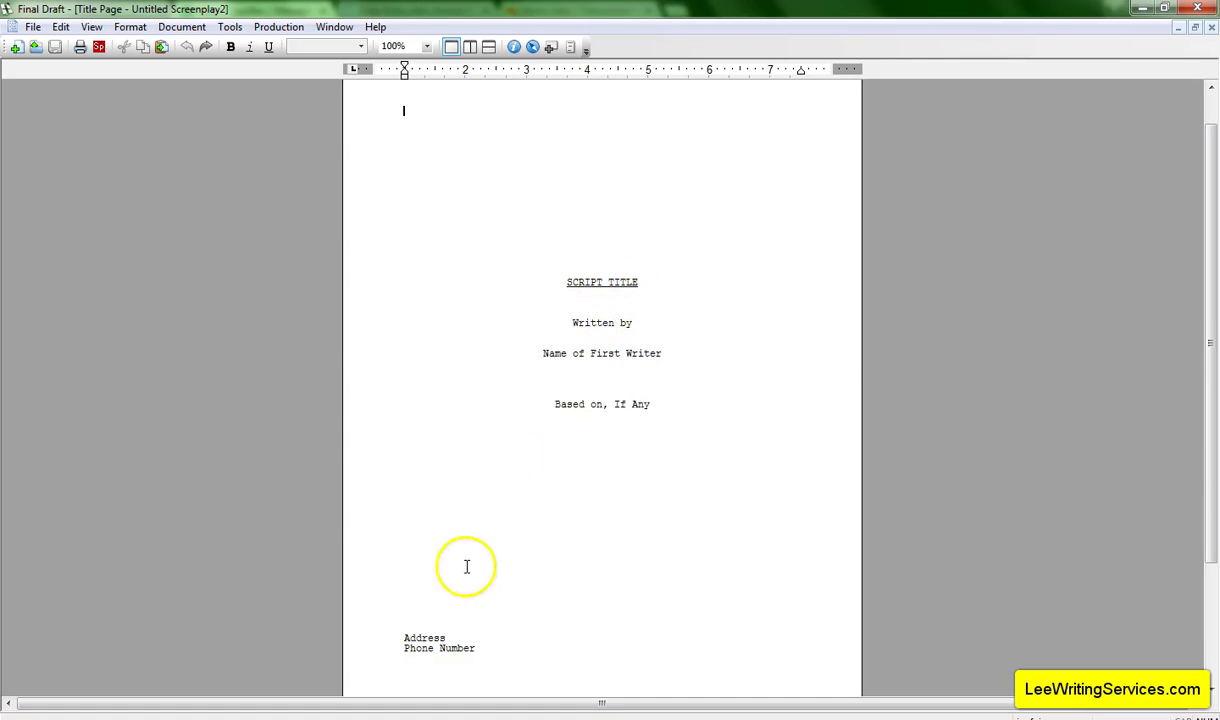
{"action": "scroll", "coordinate": [560, 430], "scroll_direction": "up", "scroll_amount": 1}
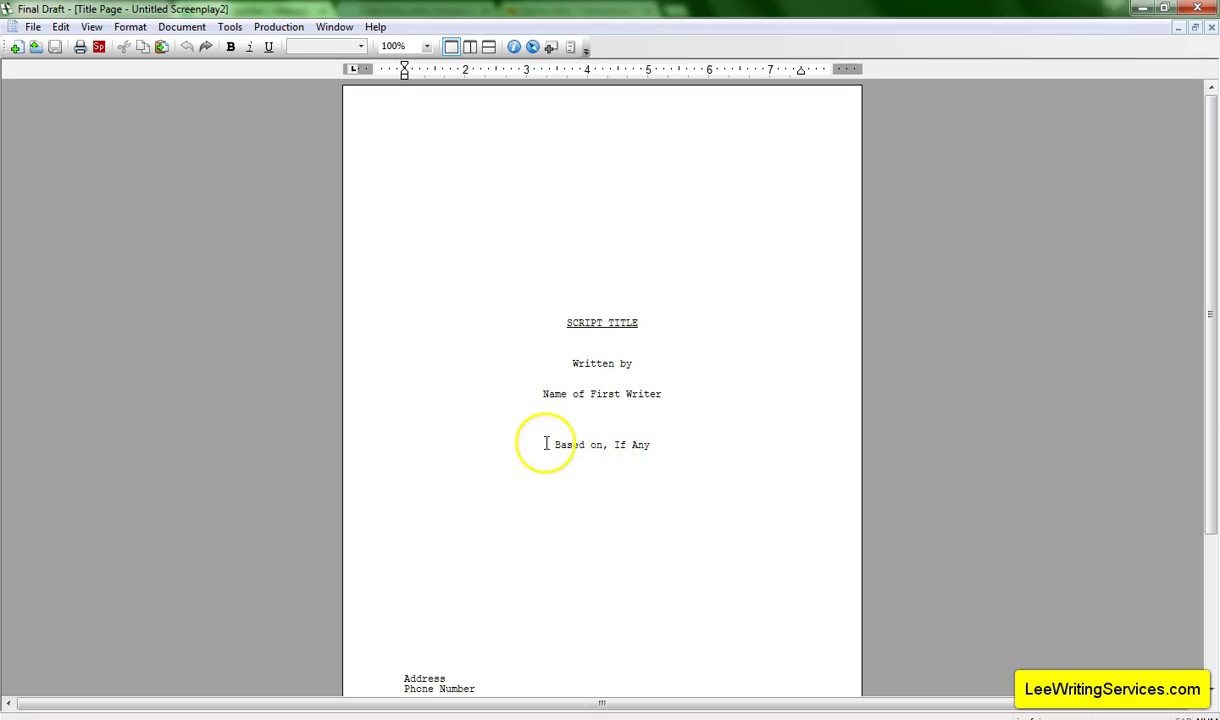
{"action": "scroll", "coordinate": [576, 447], "scroll_direction": "down", "scroll_amount": 3}
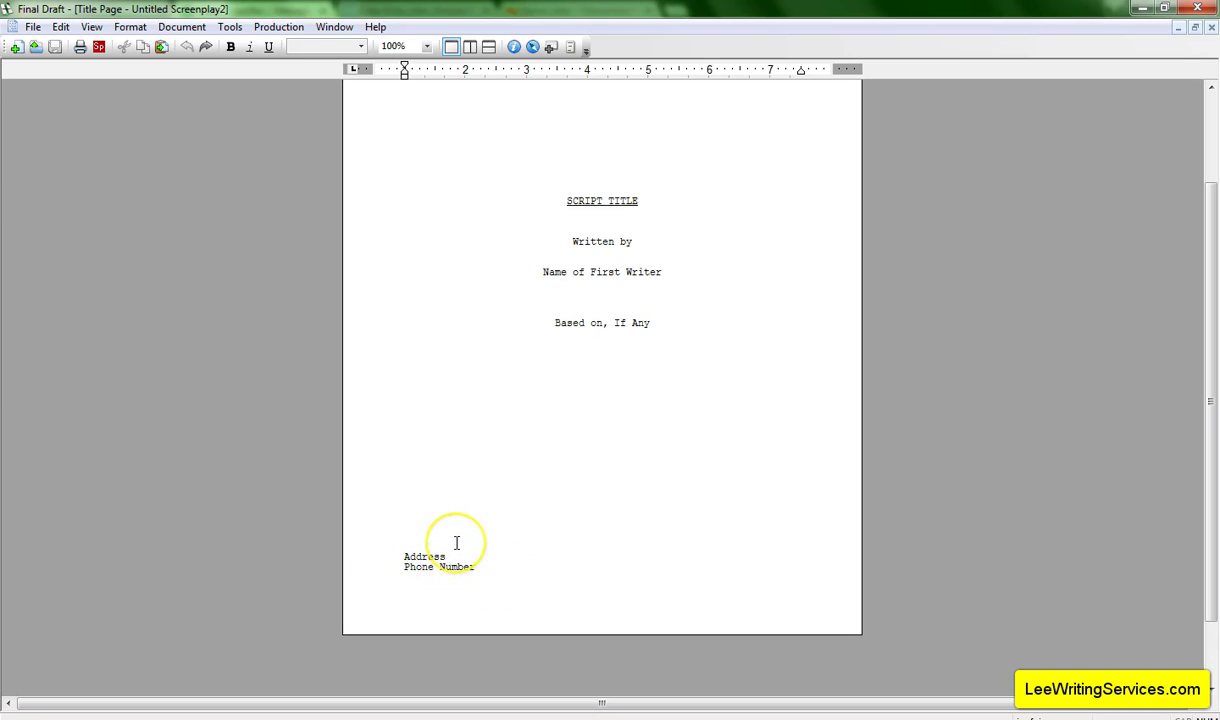
{"action": "scroll", "coordinate": [455, 542], "scroll_direction": "up", "scroll_amount": 1}
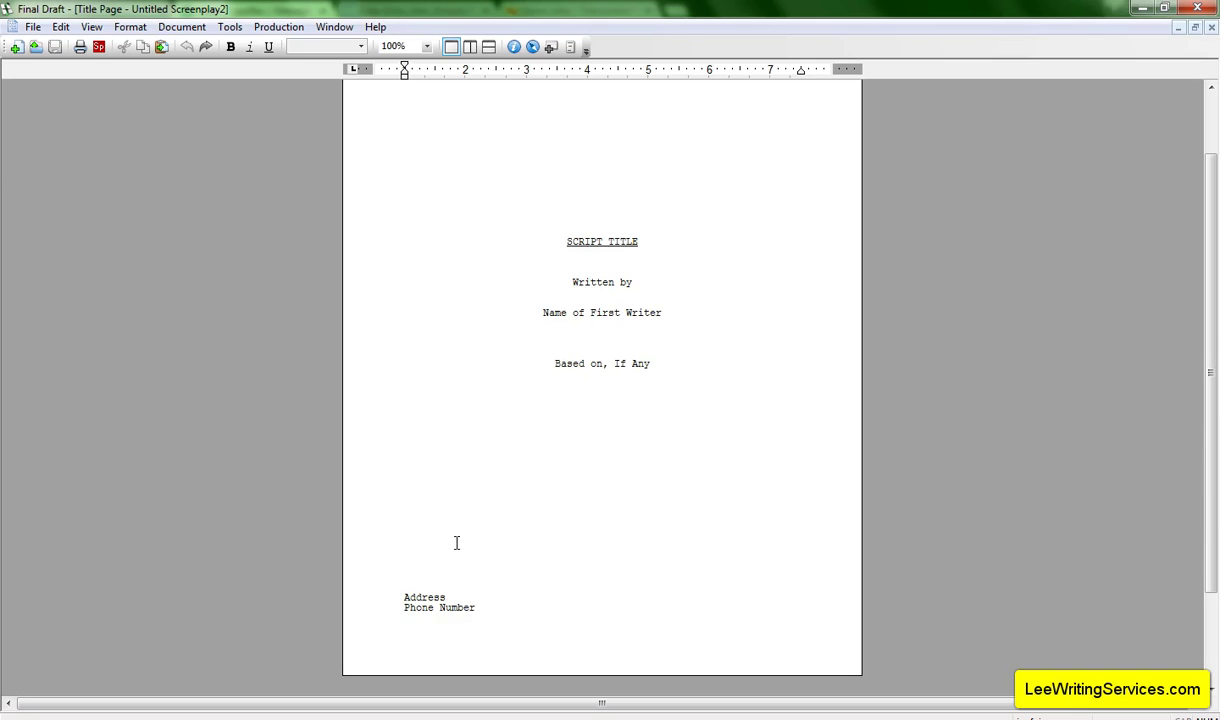
{"action": "scroll", "coordinate": [456, 543], "scroll_direction": "up", "scroll_amount": 2}
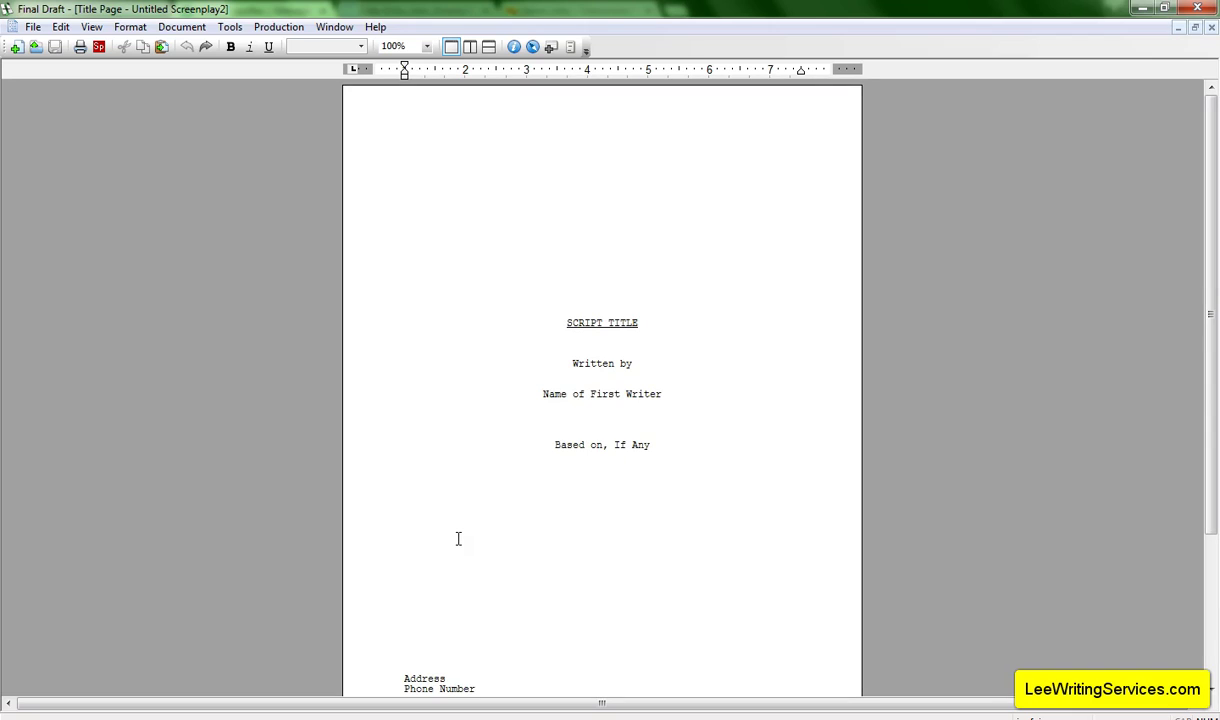
{"action": "scroll", "coordinate": [460, 535], "scroll_direction": "down", "scroll_amount": 1}
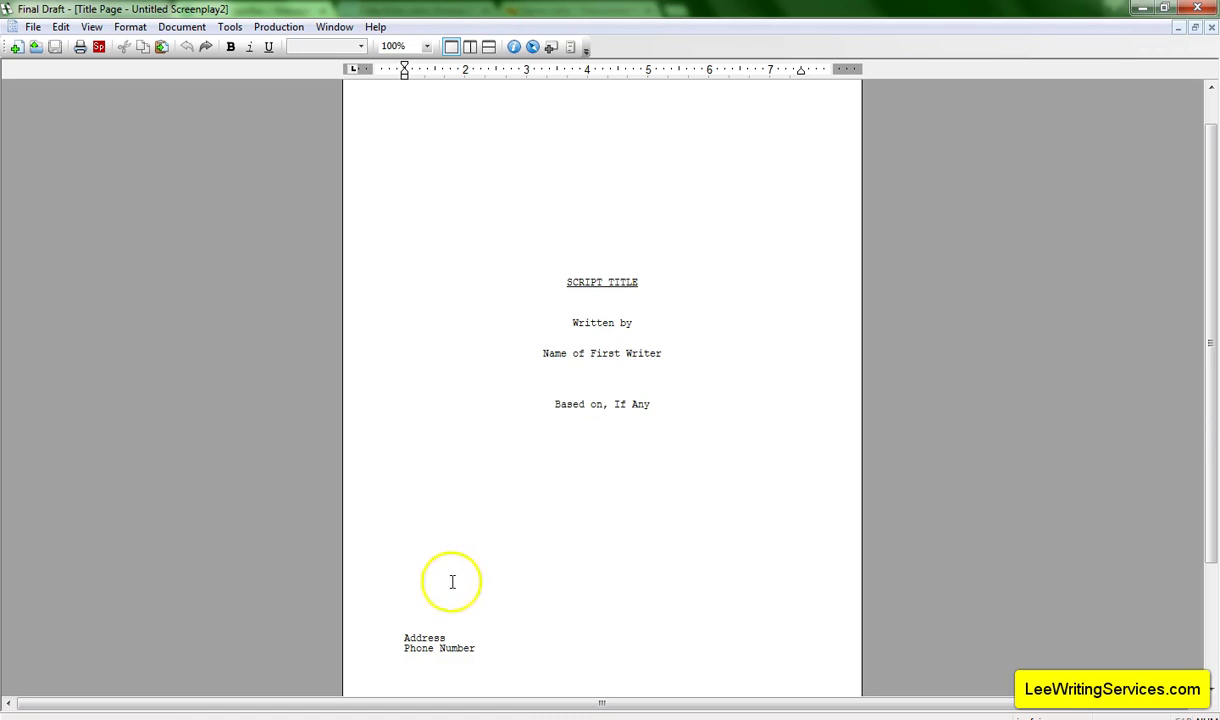
{"action": "scroll", "coordinate": [457, 565], "scroll_direction": "down", "scroll_amount": 3}
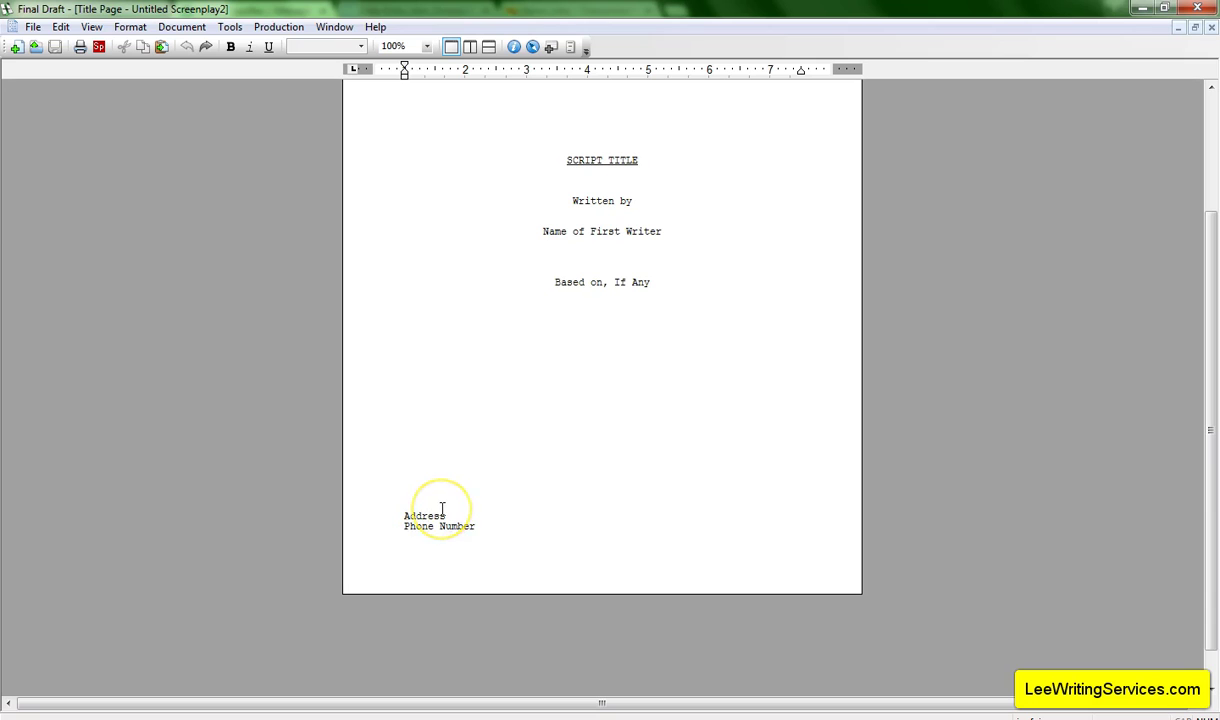
{"action": "scroll", "coordinate": [446, 506], "scroll_direction": "up", "scroll_amount": 2}
{"action": "scroll", "coordinate": [446, 506], "scroll_direction": "up", "scroll_amount": 2}
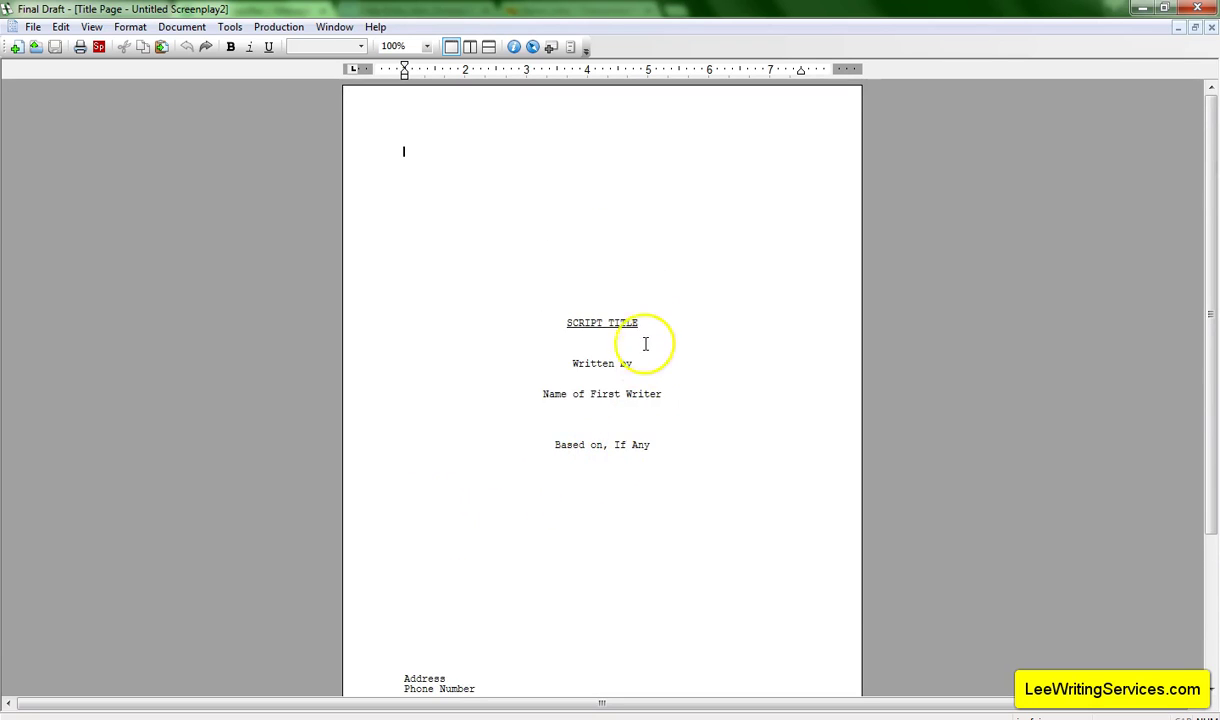
Replace the placeholders with title THE EXAMPLE SCREENPLAY, the writer's name, and 'Based on this tutorial.'.
{"action": "left_click_drag", "start_coordinate": [640, 318], "coordinate": [569, 323]}
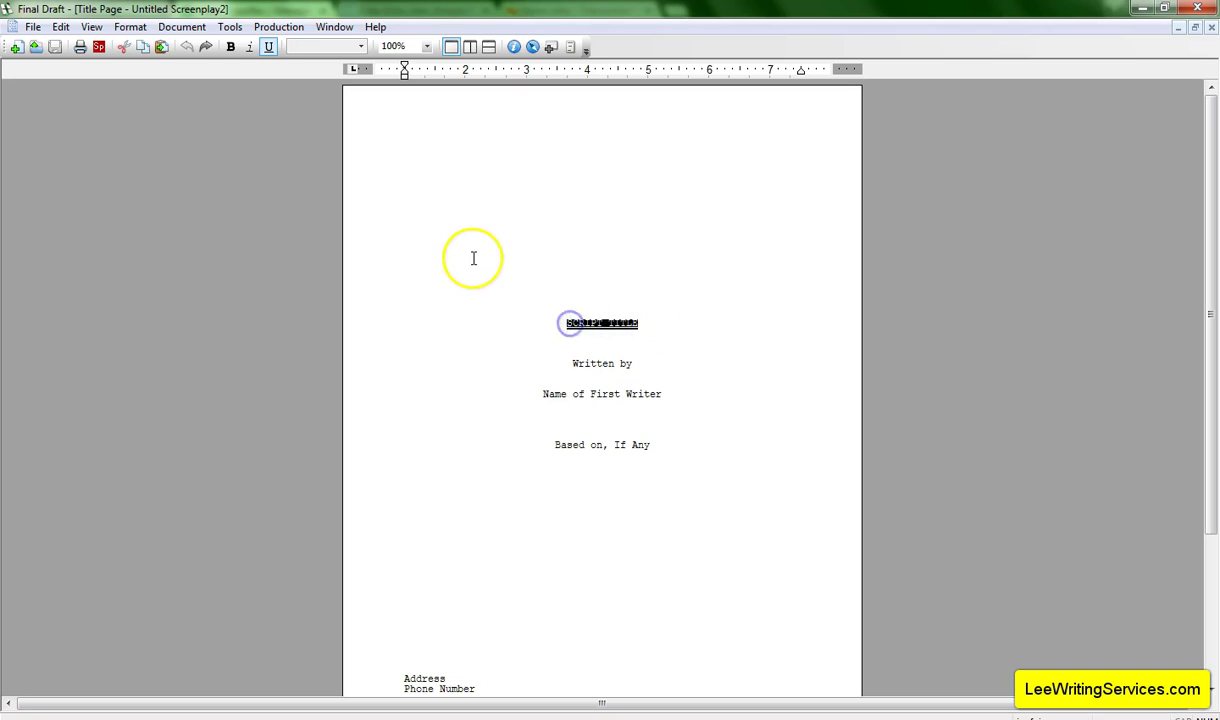
{"action": "type", "text": "TEE EXAMPLE SCRE"}
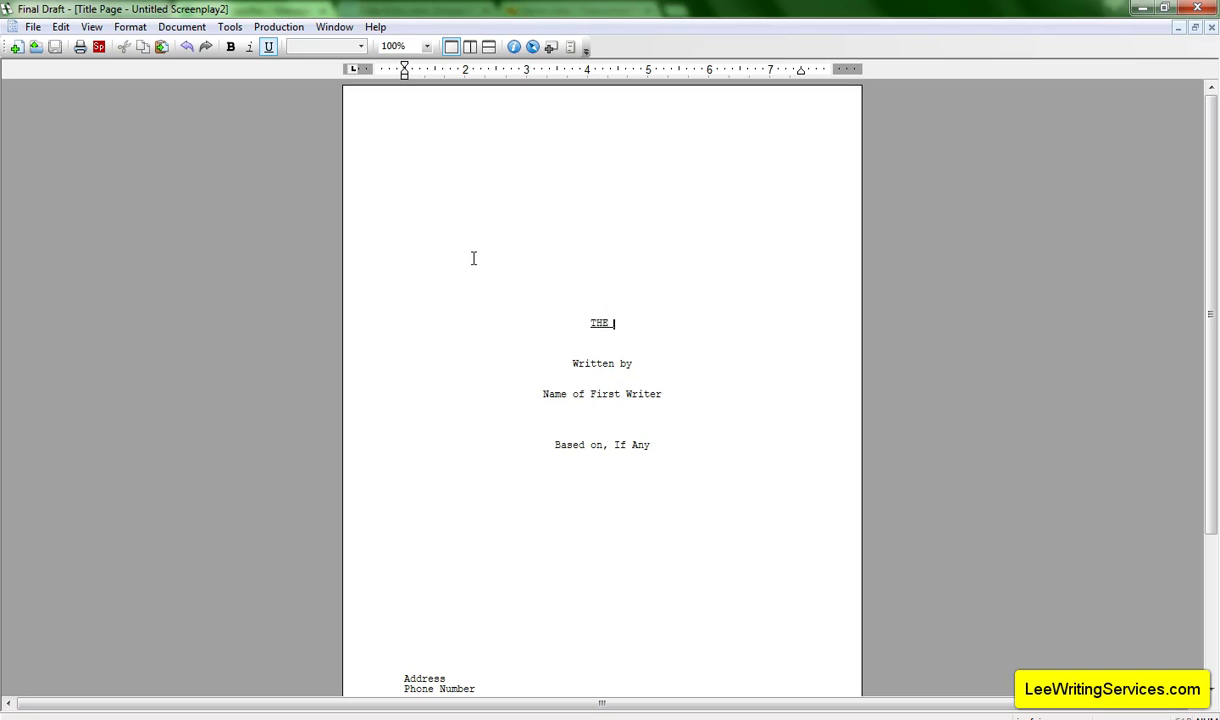
{"action": "type", "text": "ENPLAY"}
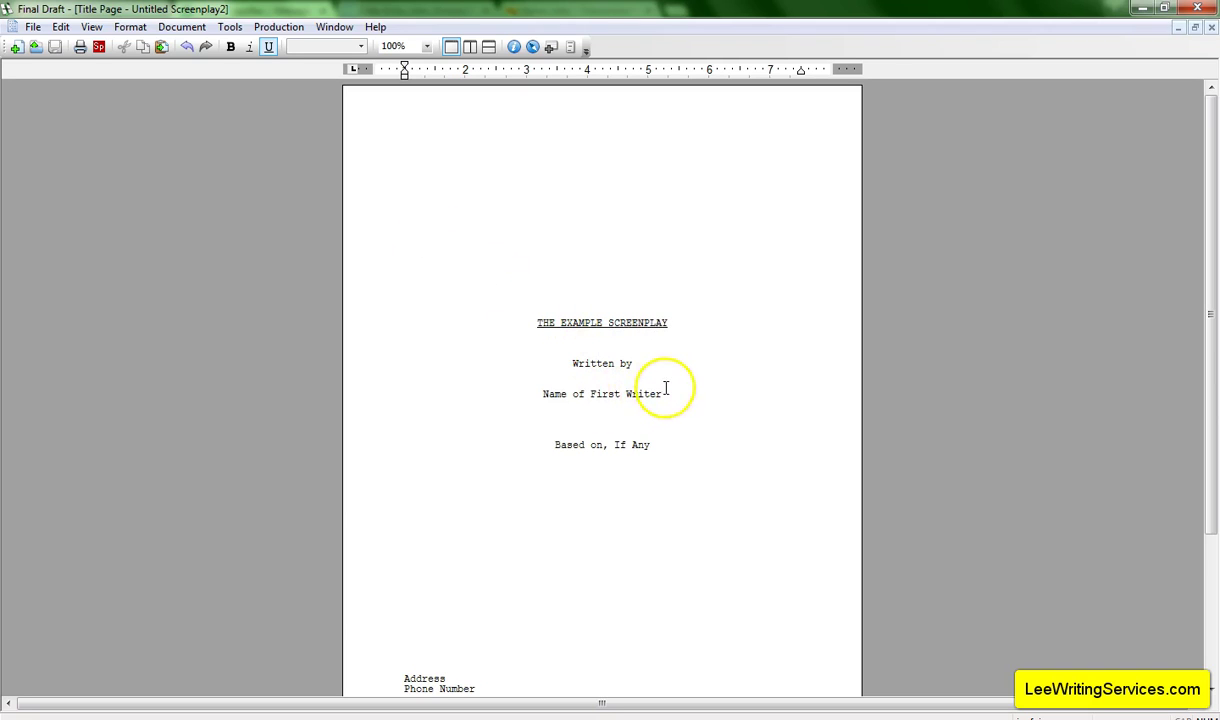
{"action": "left_click_drag", "start_coordinate": [662, 393], "coordinate": [543, 395]}
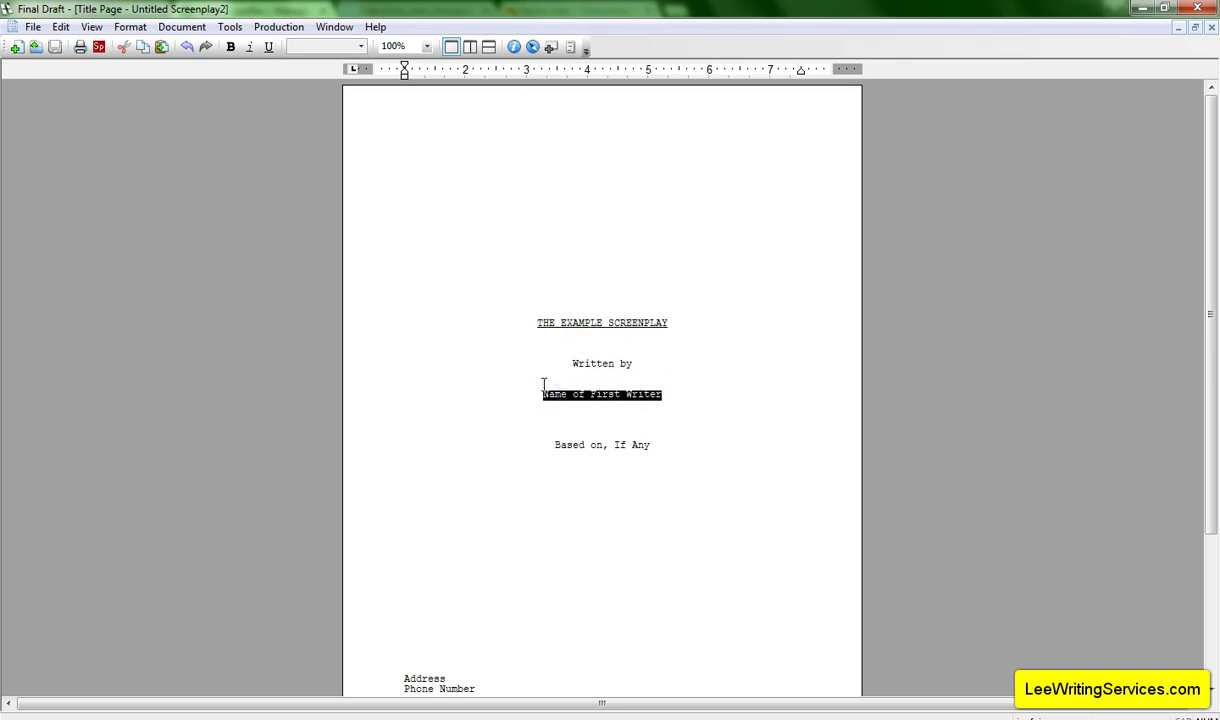
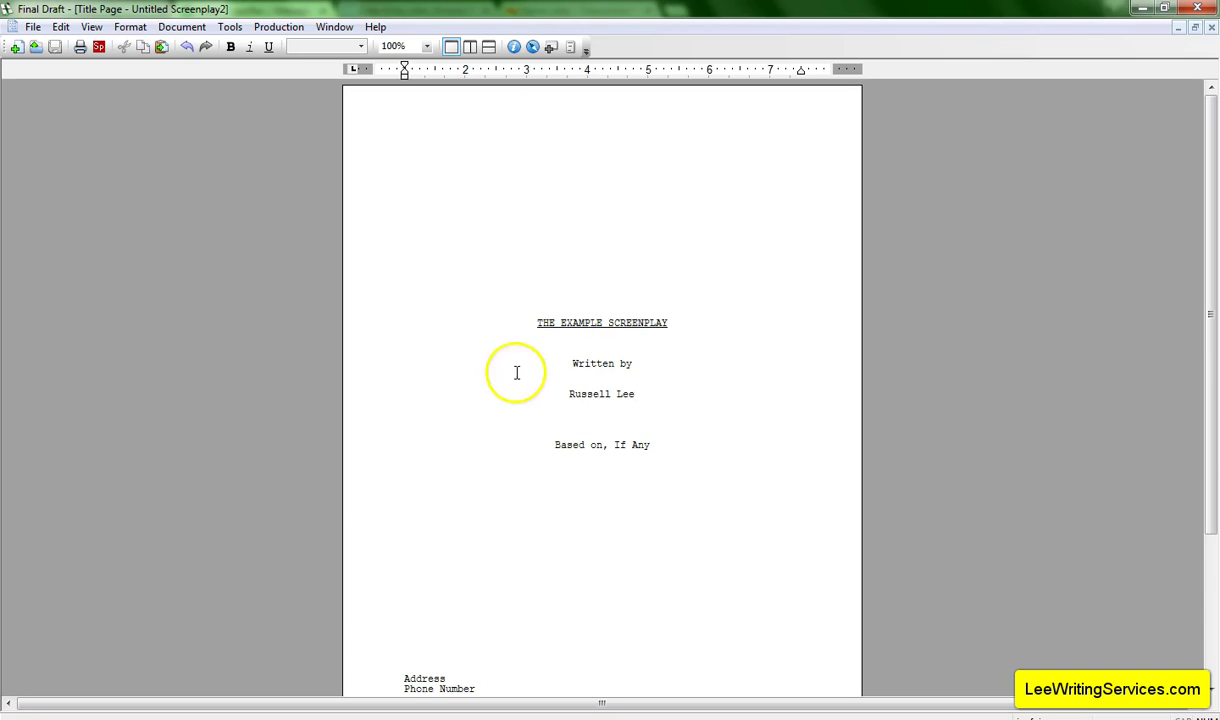
{"action": "left_click_drag", "start_coordinate": [653, 445], "coordinate": [603, 446]}
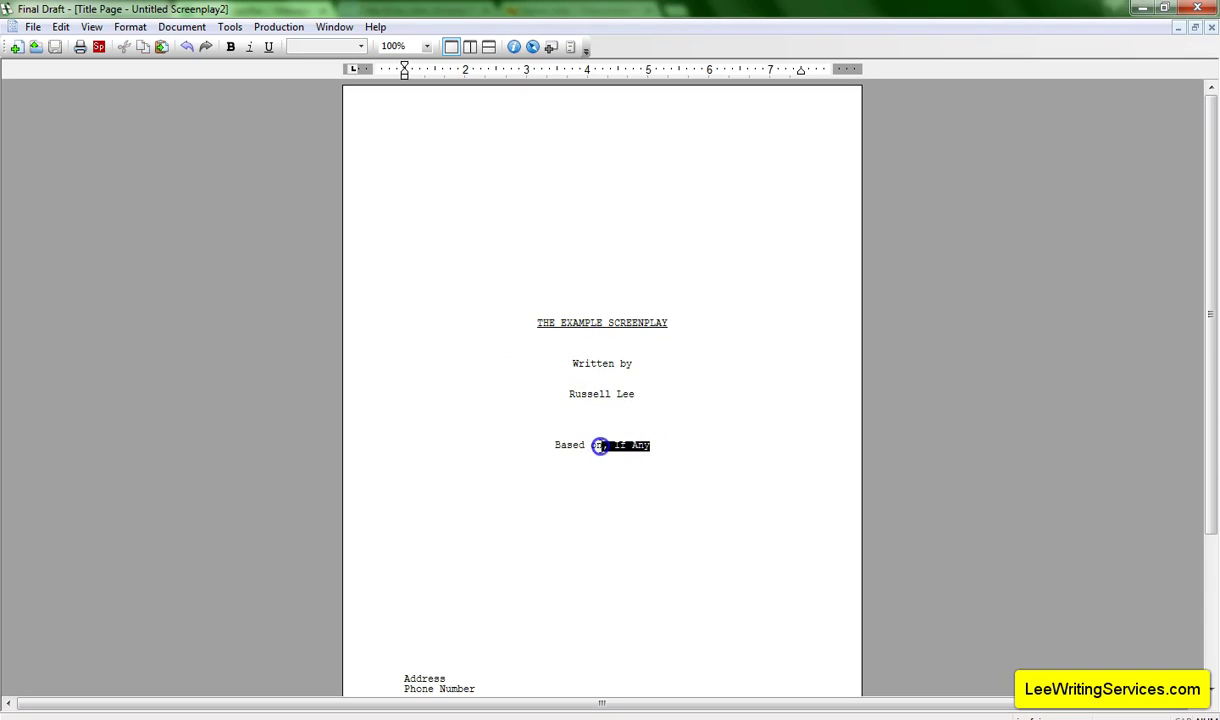
{"action": "type", "text": "this"}
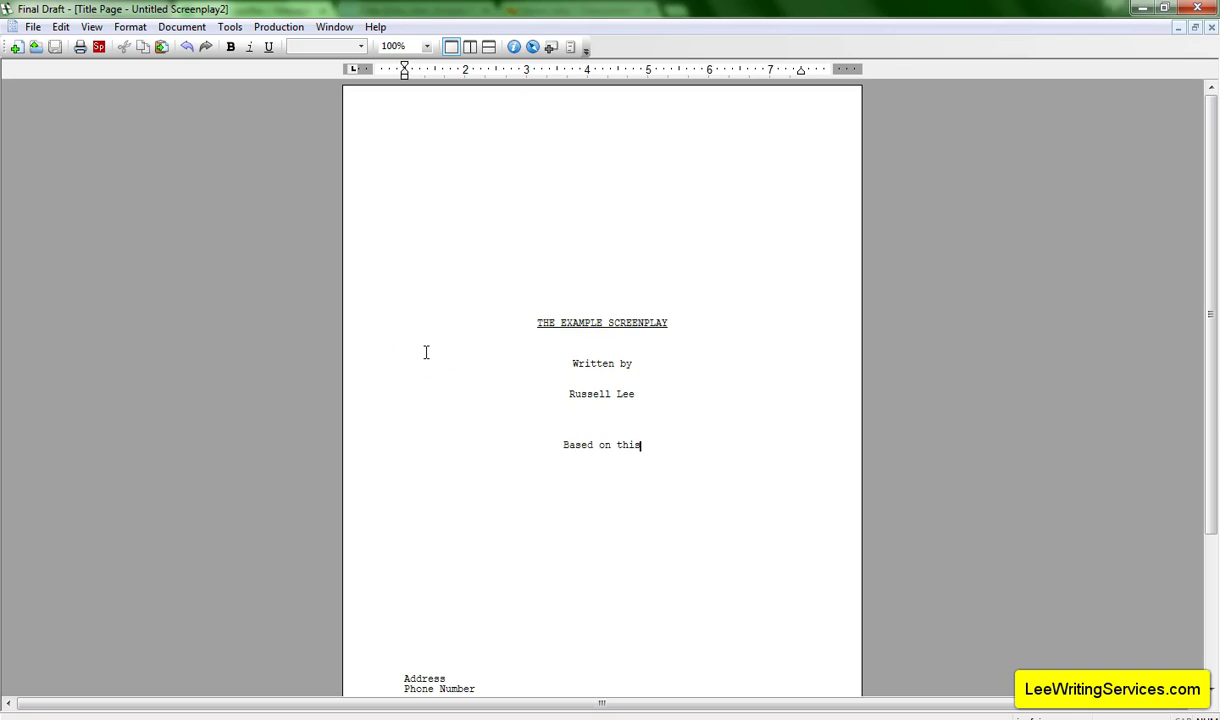
{"action": "type", "text": " tutorial."}
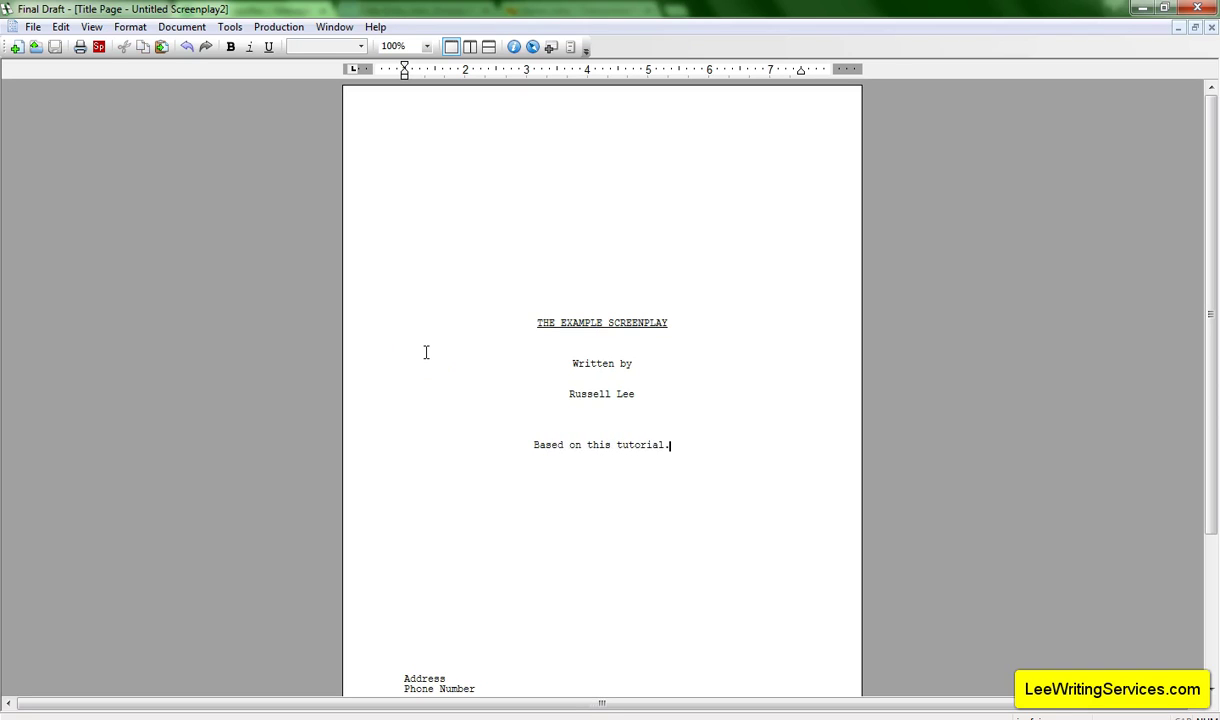
Delete the 'Based on this tutorial.' source line from the title page.
{"action": "left_click_drag", "start_coordinate": [672, 446], "coordinate": [535, 457]}
{"action": "key", "text": "BackSpace"}
{"action": "left_click", "coordinate": [612, 447]}
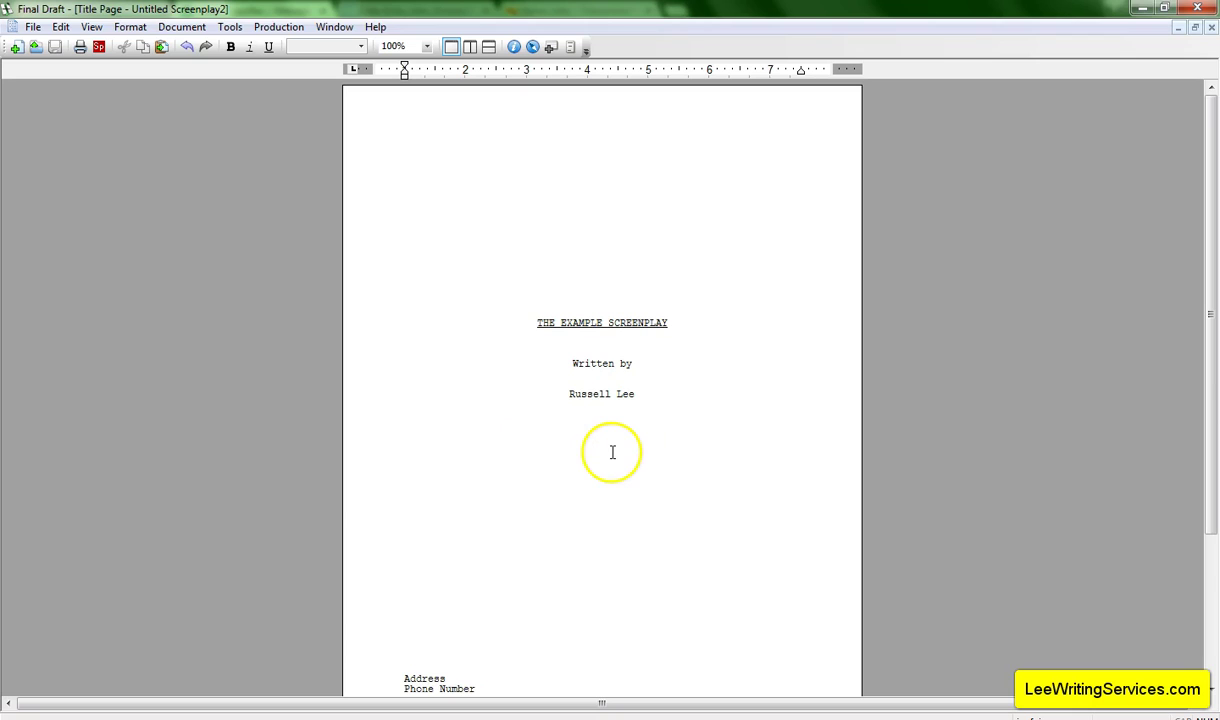
Fill the contact block with the street address, town line and phone number.
{"action": "scroll", "coordinate": [560, 465], "scroll_direction": "down", "scroll_amount": 3}
{"action": "left_click", "coordinate": [468, 546]}
{"action": "left_click_drag", "start_coordinate": [468, 546], "coordinate": [395, 547]}
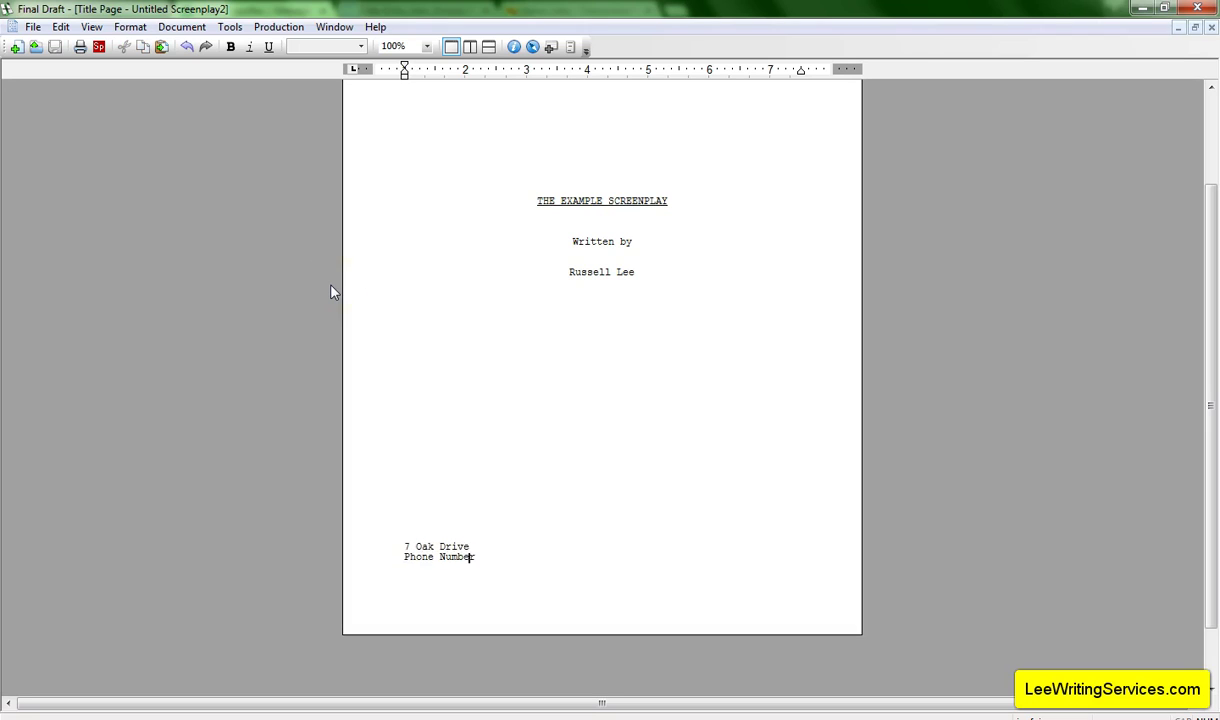
{"action": "type", "text": "Danbury, CT 06810"}
{"action": "key", "text": "Return"}
{"action": "type", "text": "(555) 555-5555"}
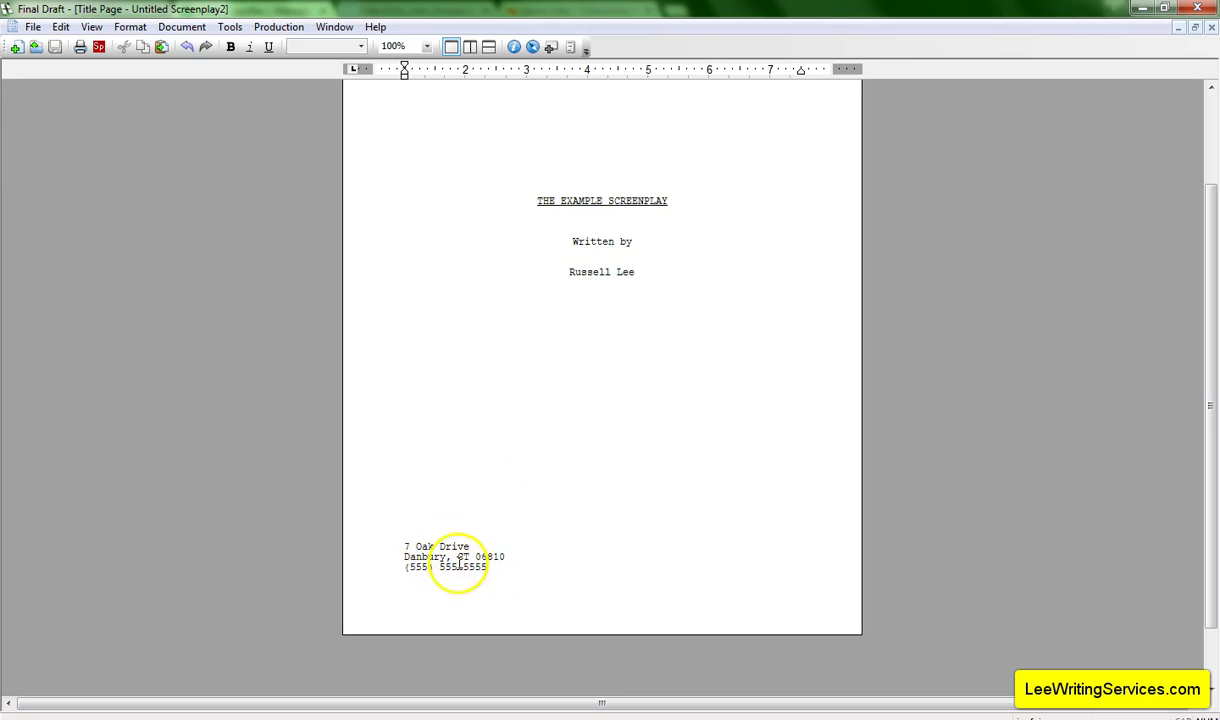
{"action": "key", "text": "Return"}
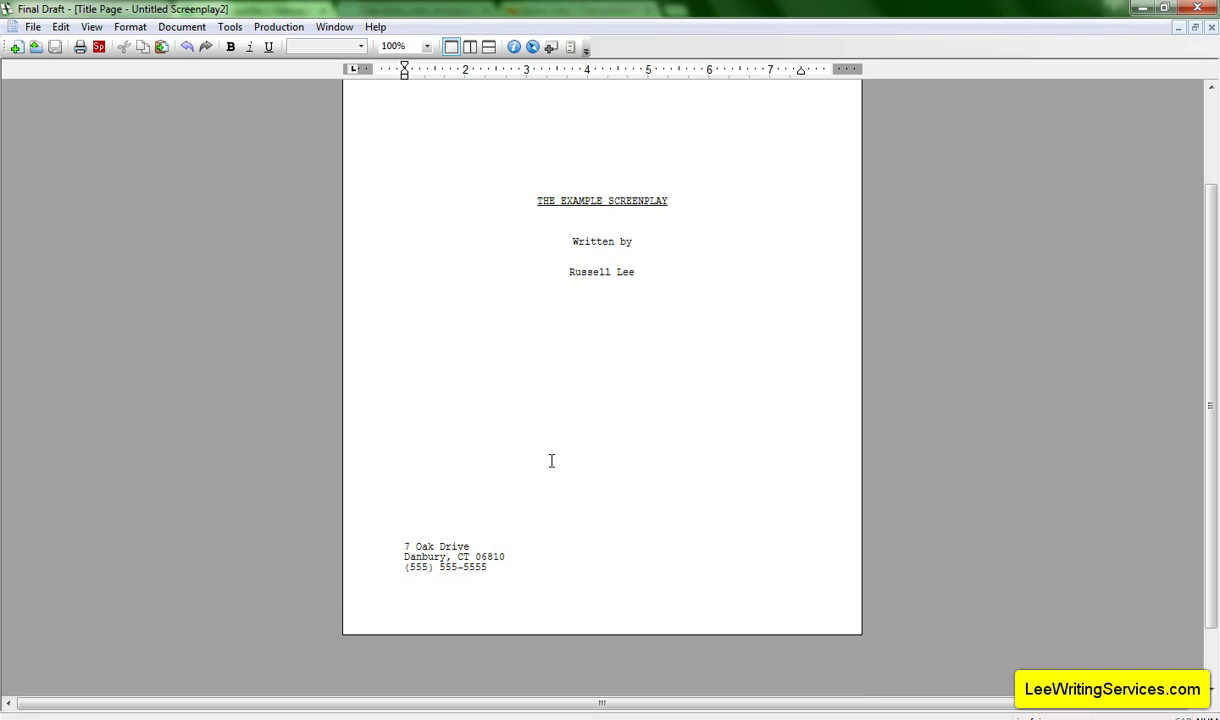
Remove the stray 'Email' text and two empty lines above the address.
{"action": "type", "text": "Email"}
{"action": "key", "text": "BackSpace"}
{"action": "key", "text": "BackSpace"}
{"action": "key", "text": "BackSpace"}
{"action": "key", "text": "BackSpace"}
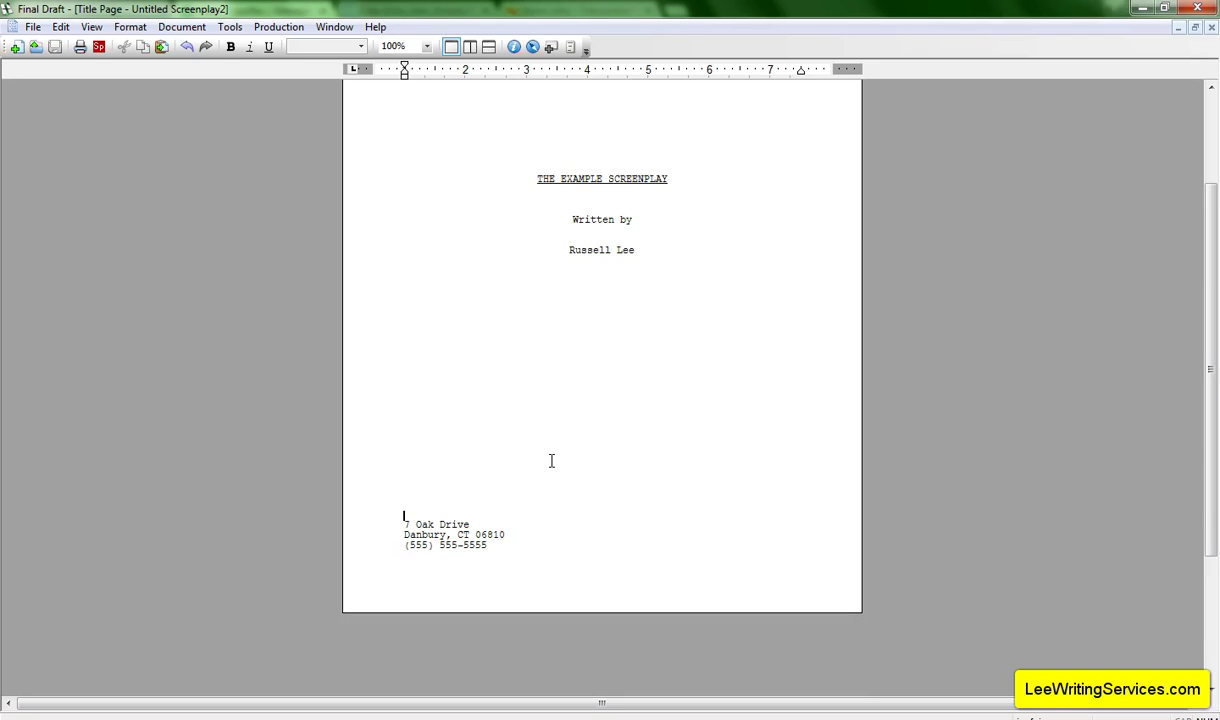
{"action": "key", "text": "Delete"}
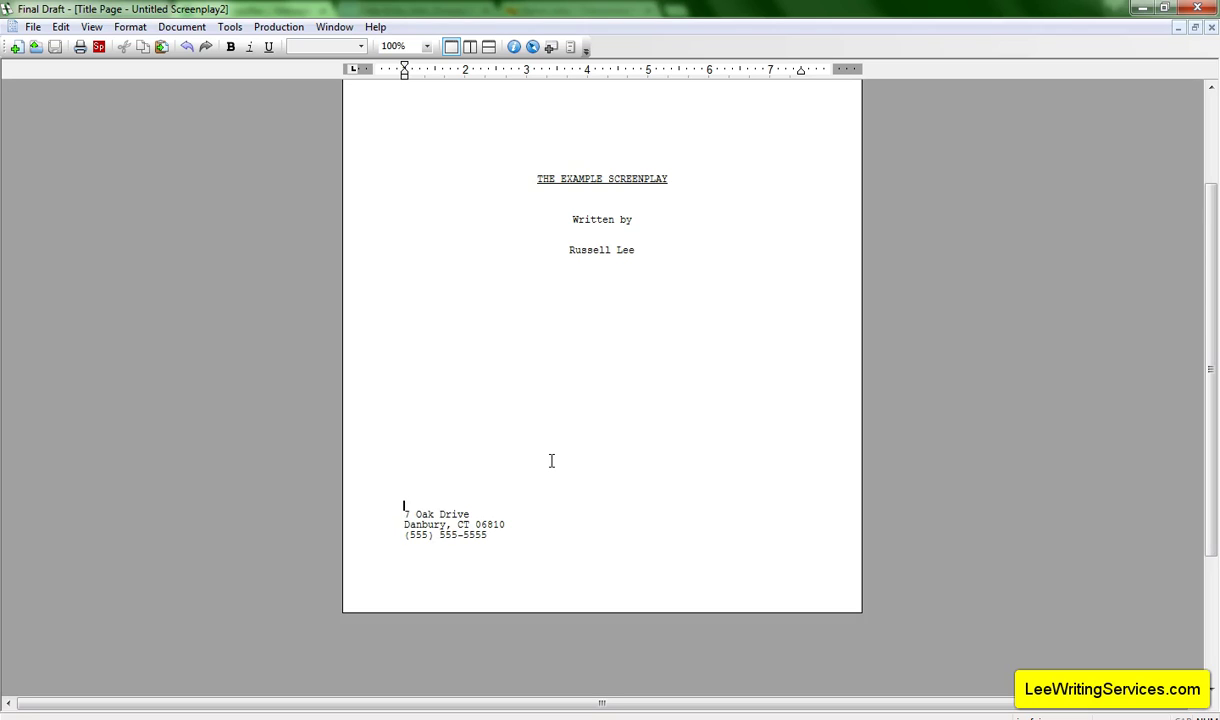
{"action": "key", "text": "BackSpace"}
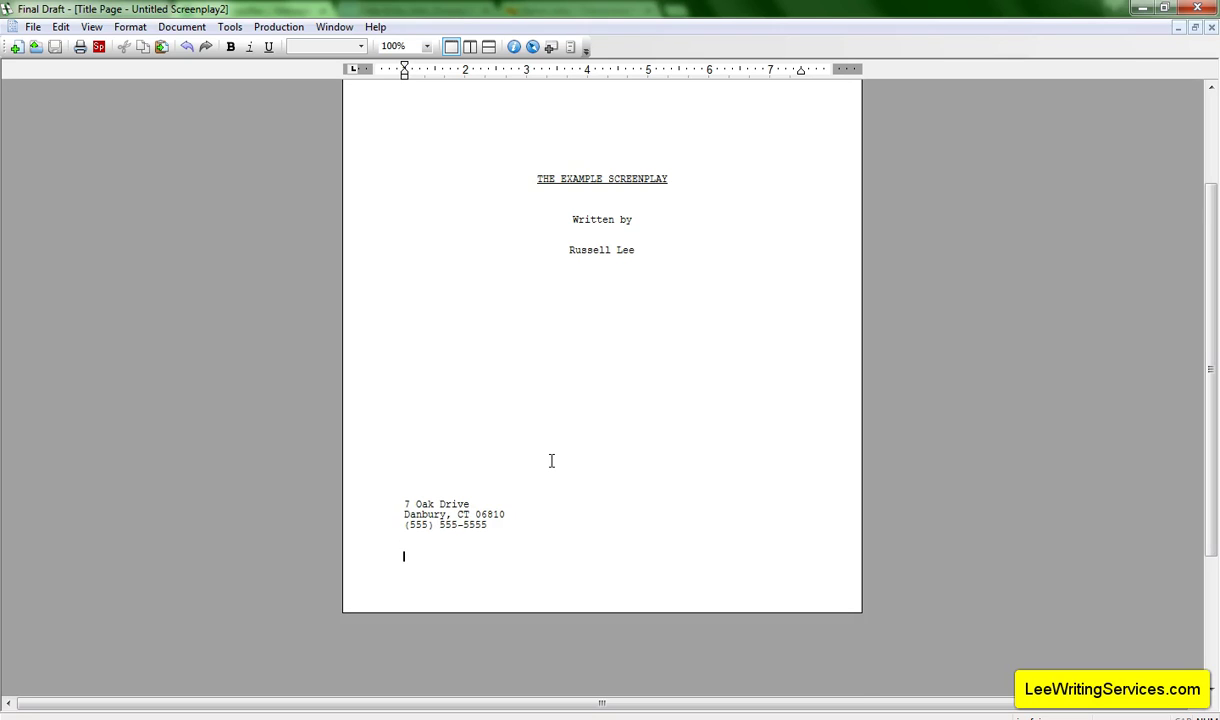
Insert a page break after the phone line to create title page ii.
{"action": "key", "text": "ctrl+Return"}
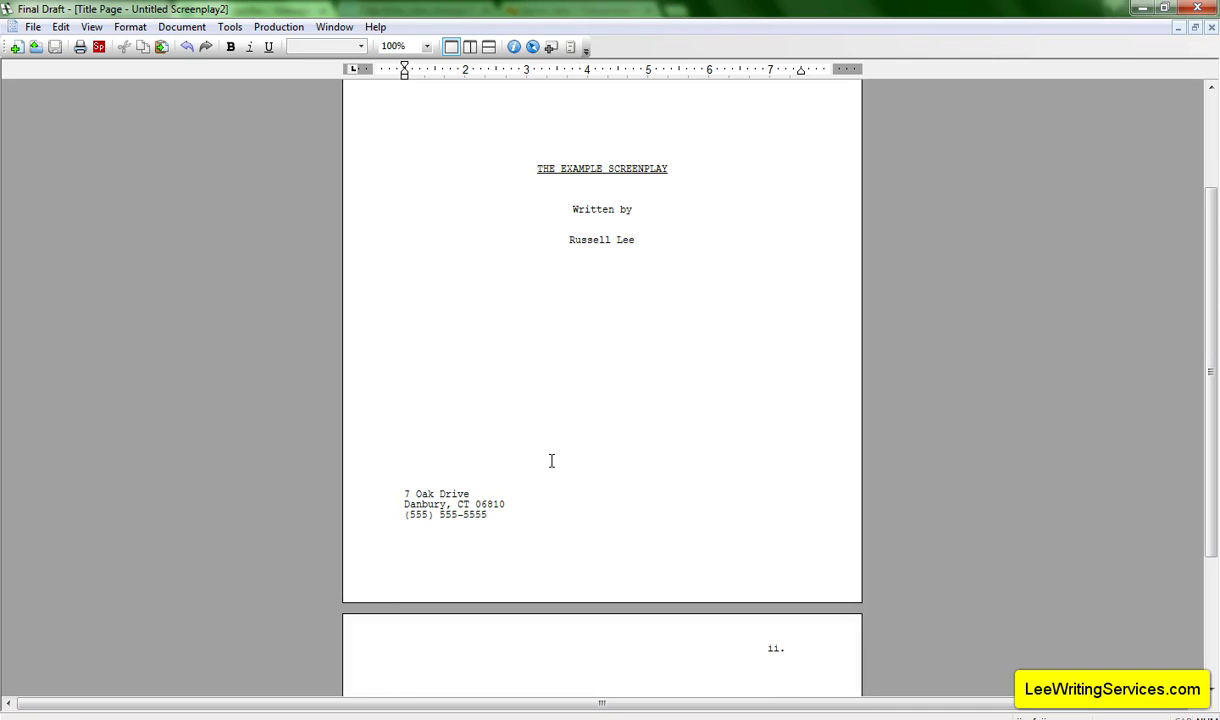
{"action": "scroll", "coordinate": [551, 460], "scroll_direction": "down", "scroll_amount": 3}
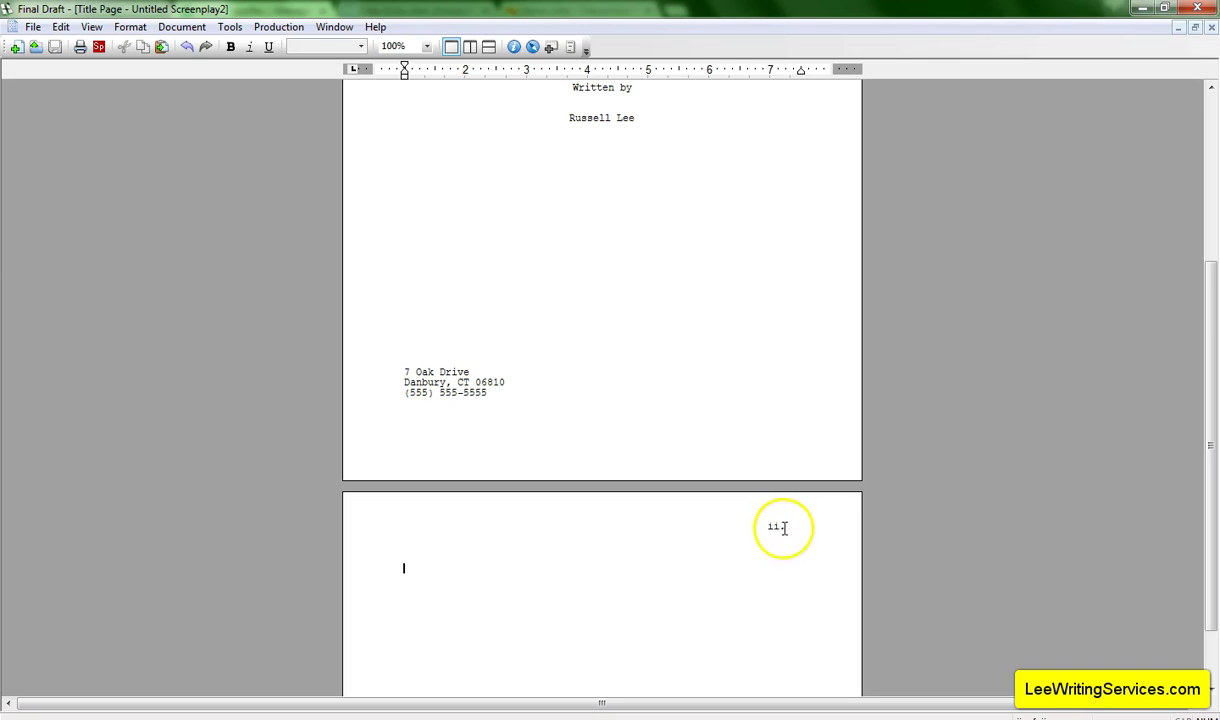
{"action": "scroll", "coordinate": [784, 523], "scroll_direction": "down", "scroll_amount": 2}
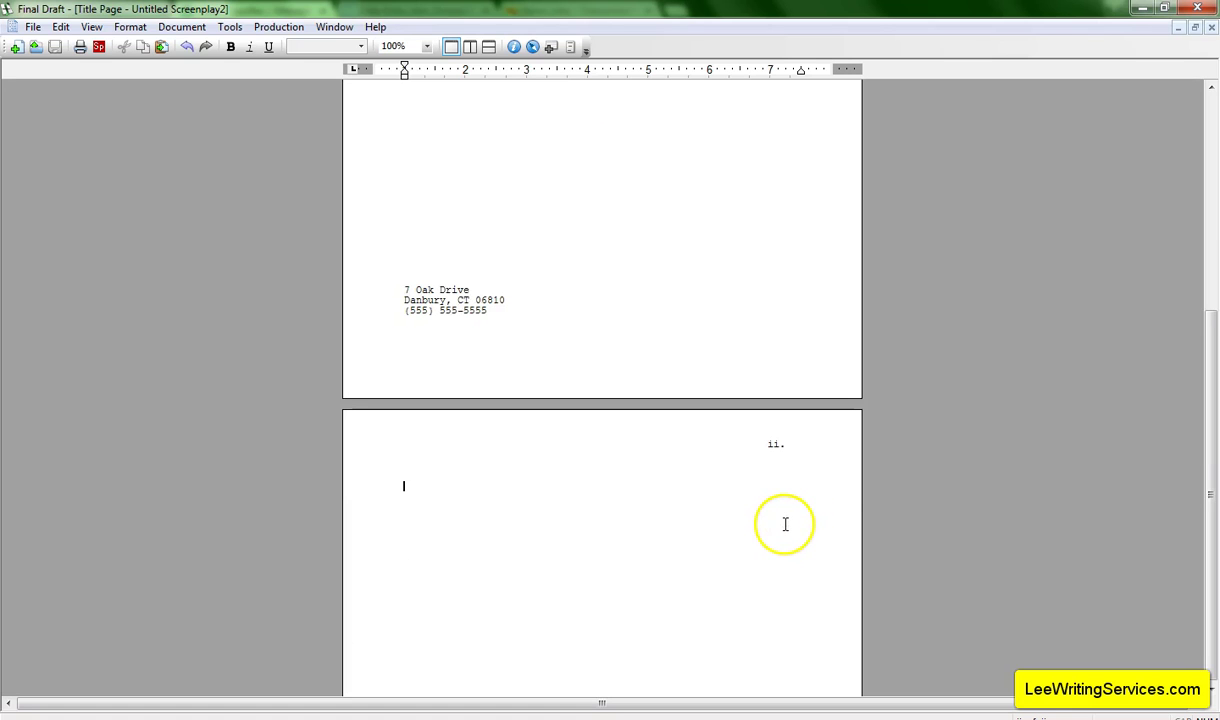
{"action": "scroll", "coordinate": [787, 517], "scroll_direction": "up", "scroll_amount": 10}
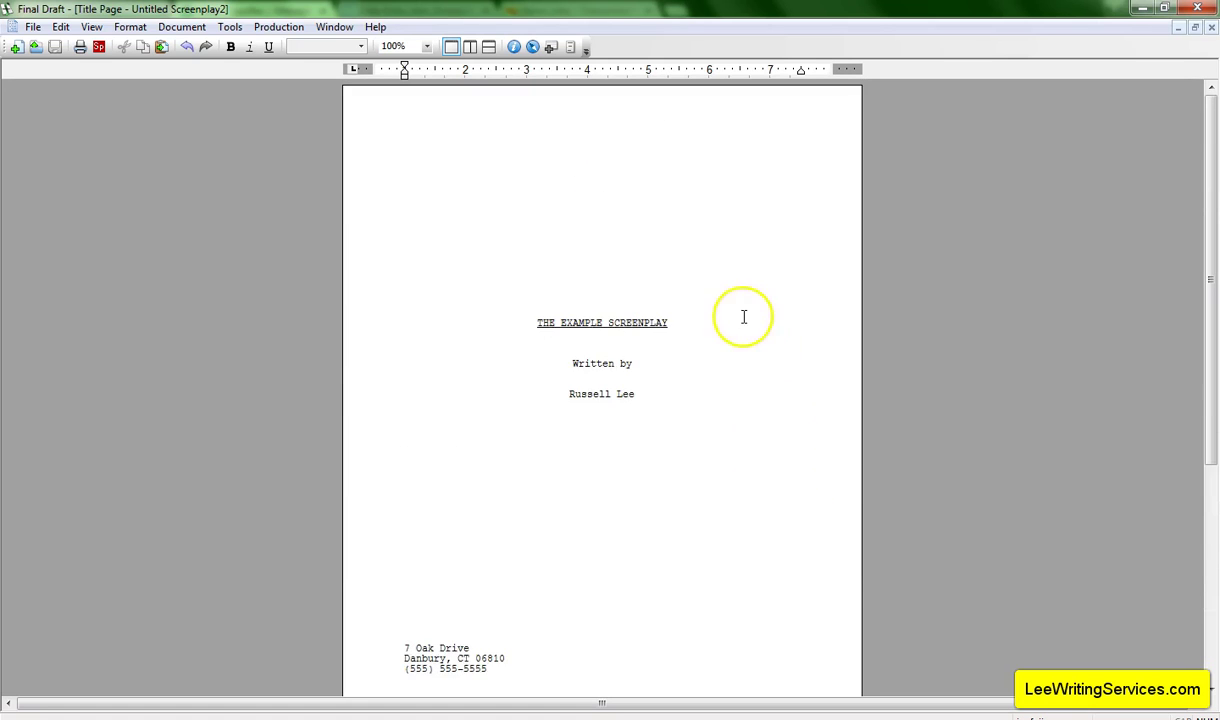
{"action": "scroll", "coordinate": [665, 335], "scroll_direction": "down", "scroll_amount": 7}
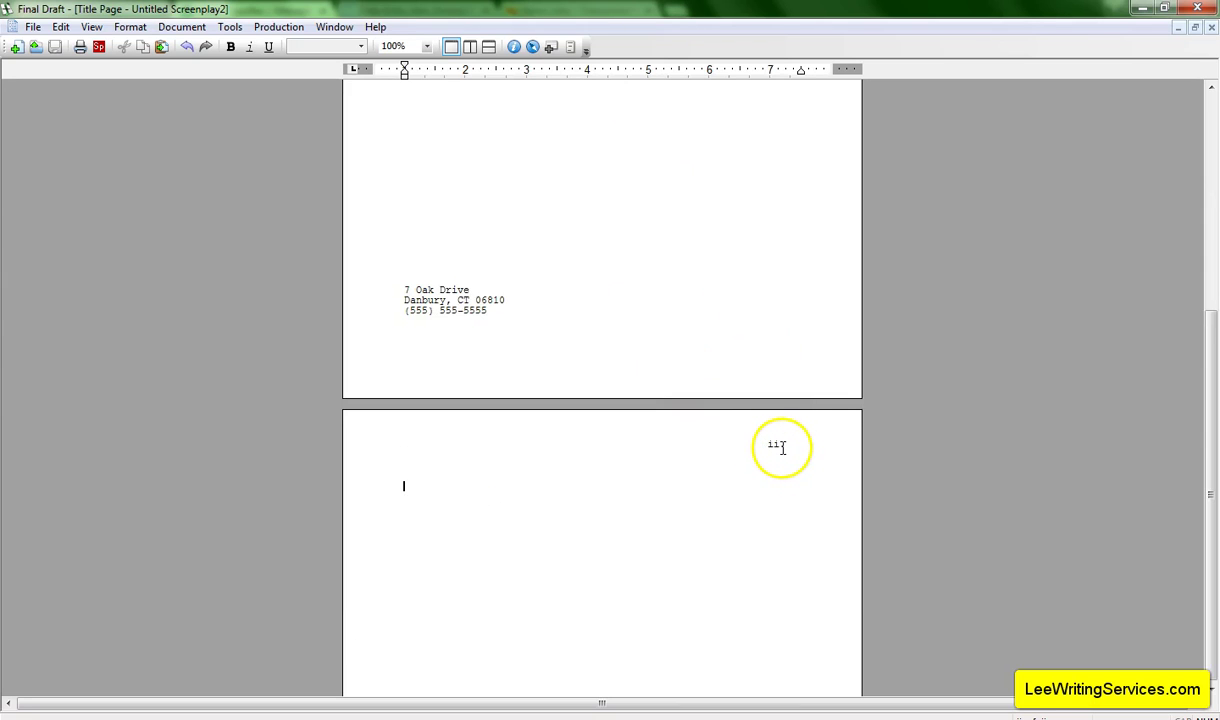
{"action": "scroll", "coordinate": [784, 455], "scroll_direction": "up", "scroll_amount": 5}
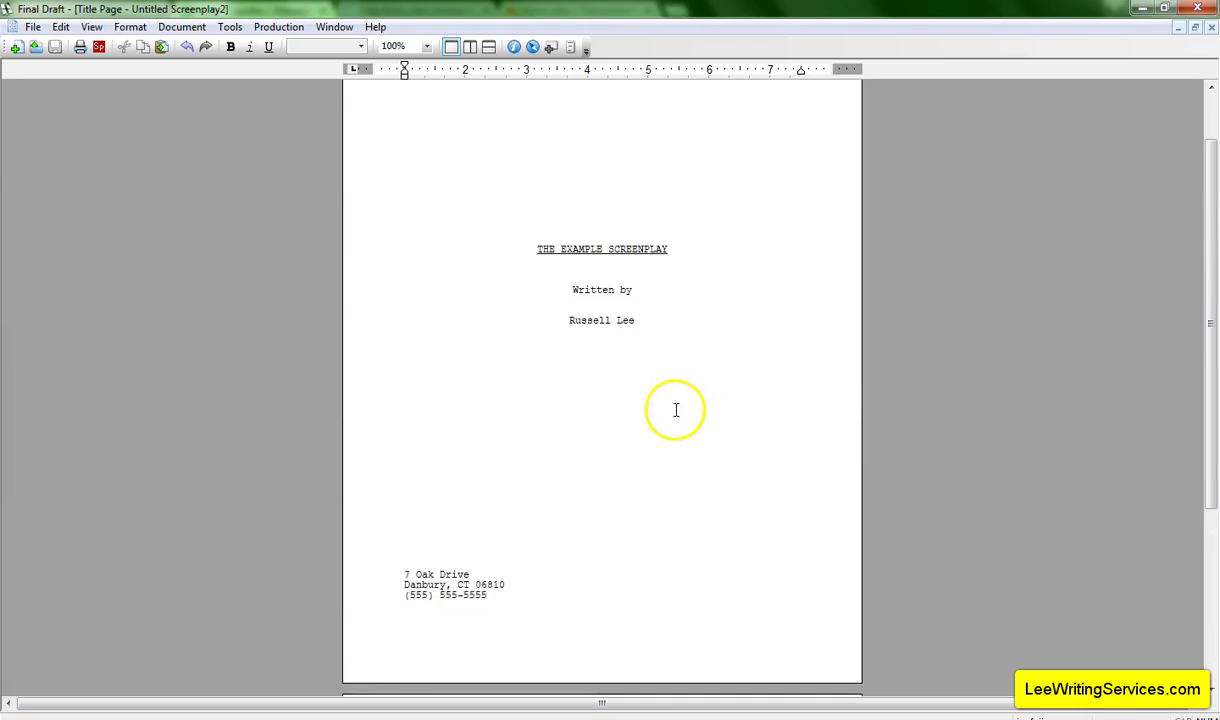
{"action": "scroll", "coordinate": [650, 380], "scroll_direction": "up", "scroll_amount": 1}
{"action": "scroll", "coordinate": [650, 330], "scroll_direction": "down", "scroll_amount": 5}
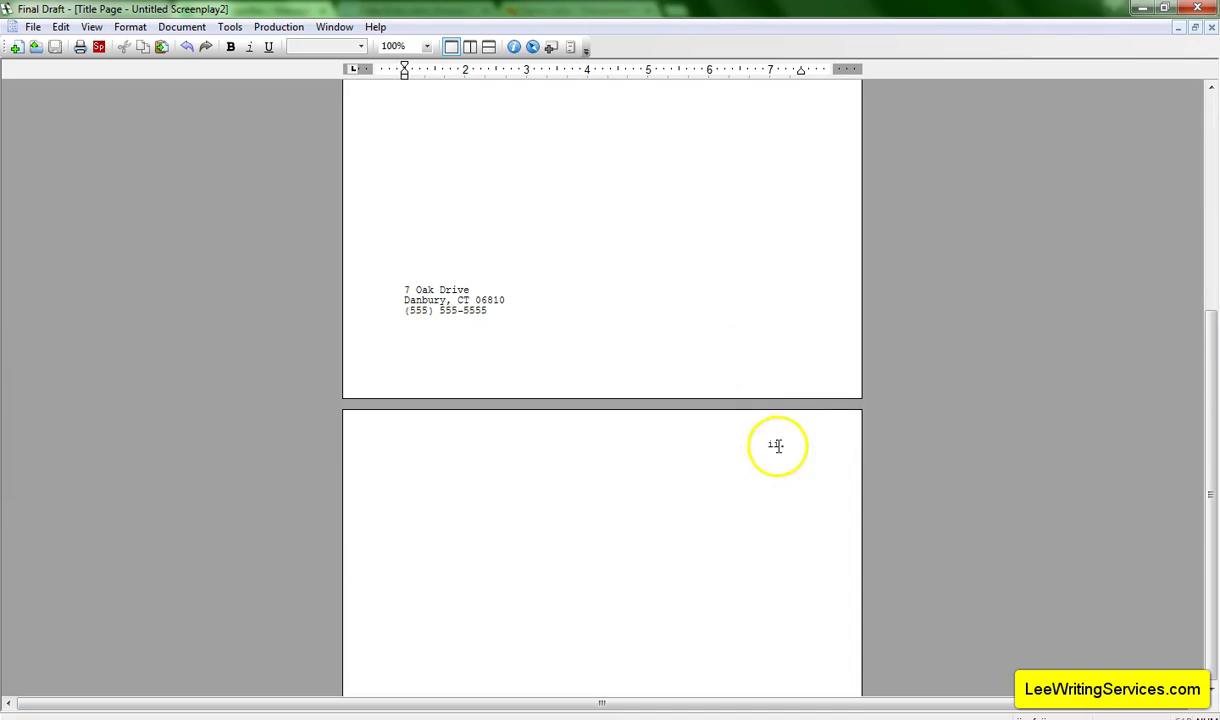
{"action": "left_click", "coordinate": [687, 297]}
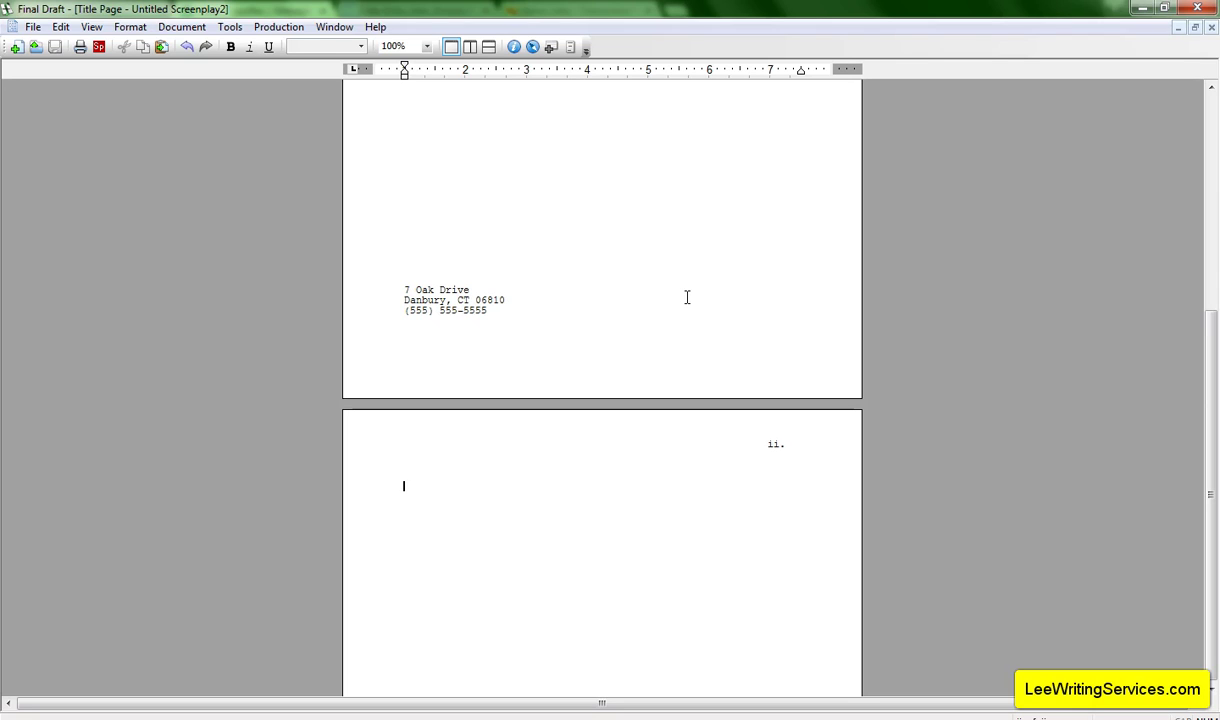
Remove page ii with its 'Synopsis' text and the blank line below the phone number.
{"action": "type", "text": "ynopsis"}
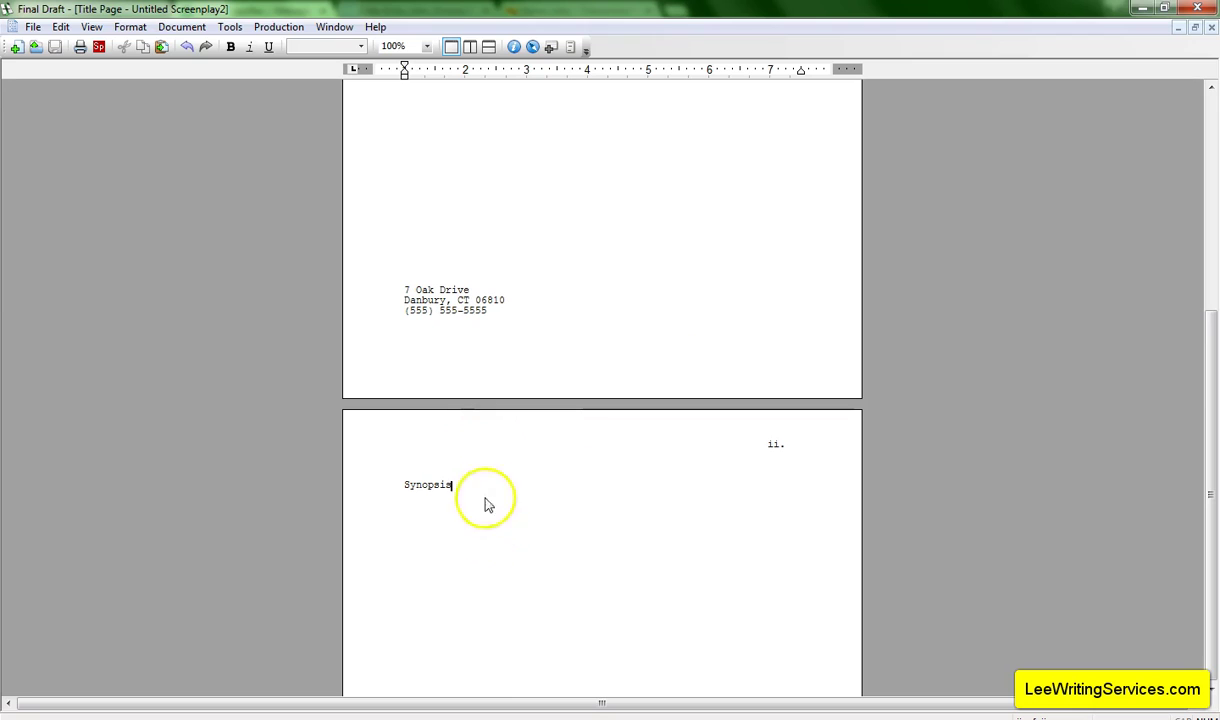
{"action": "scroll", "coordinate": [475, 500], "scroll_direction": "up", "scroll_amount": 4}
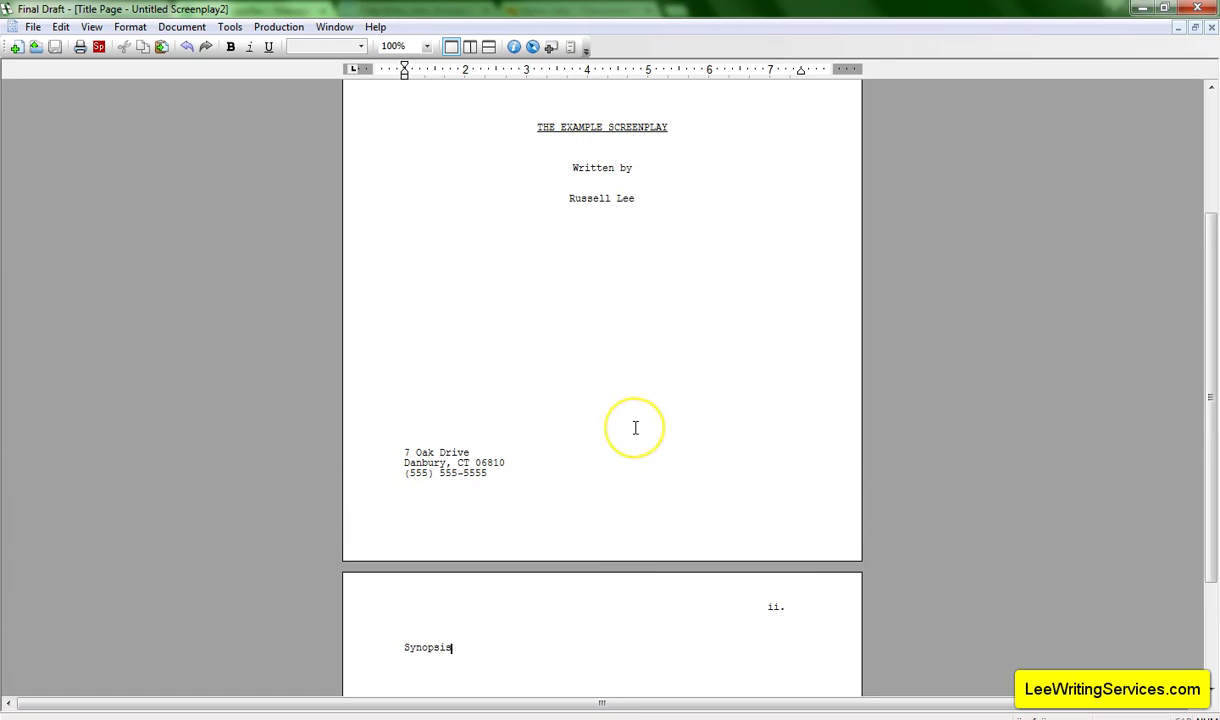
{"action": "key", "text": "BackSpace"}
{"action": "key", "text": "BackSpace"}
{"action": "key", "text": "BackSpace"}
{"action": "key", "text": "BackSpace"}
{"action": "key", "text": "BackSpace"}
{"action": "key", "text": "BackSpace"}
{"action": "key", "text": "BackSpace"}
{"action": "key", "text": "BackSpace"}
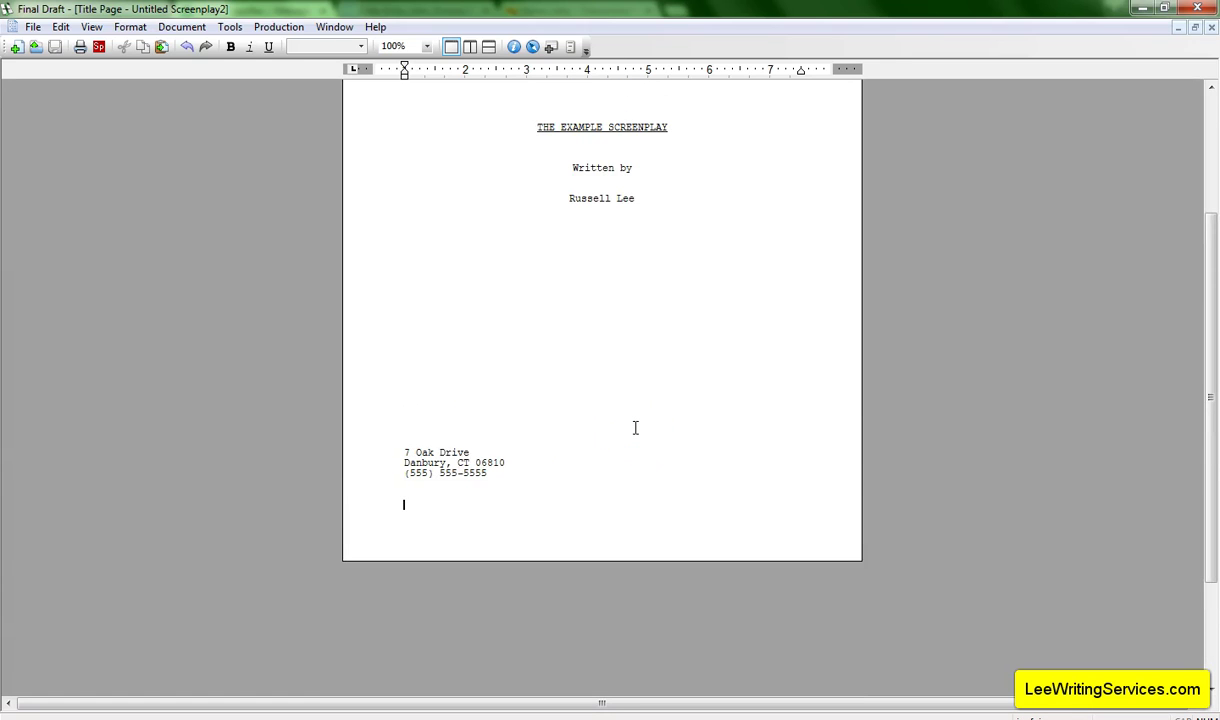
{"action": "key", "text": "BackSpace"}
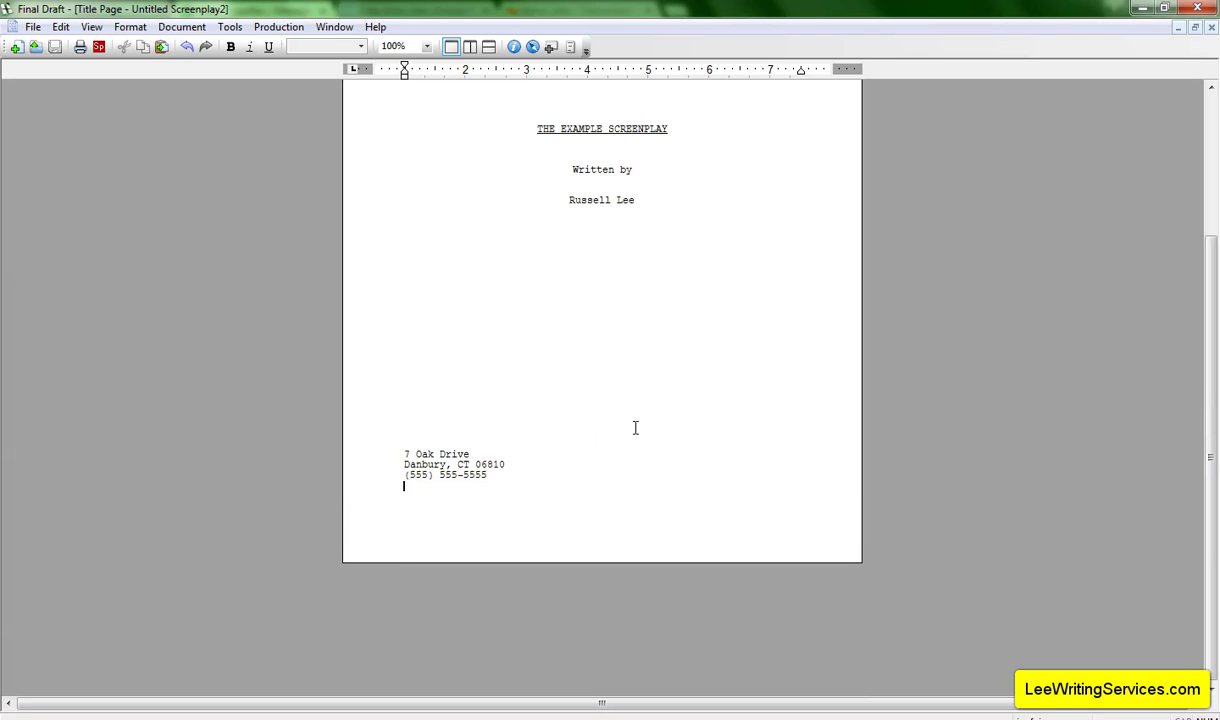
Add the e-mail address below the phone number and a blank line after the town line.
{"action": "scroll", "coordinate": [634, 427], "scroll_direction": "up", "scroll_amount": 3}
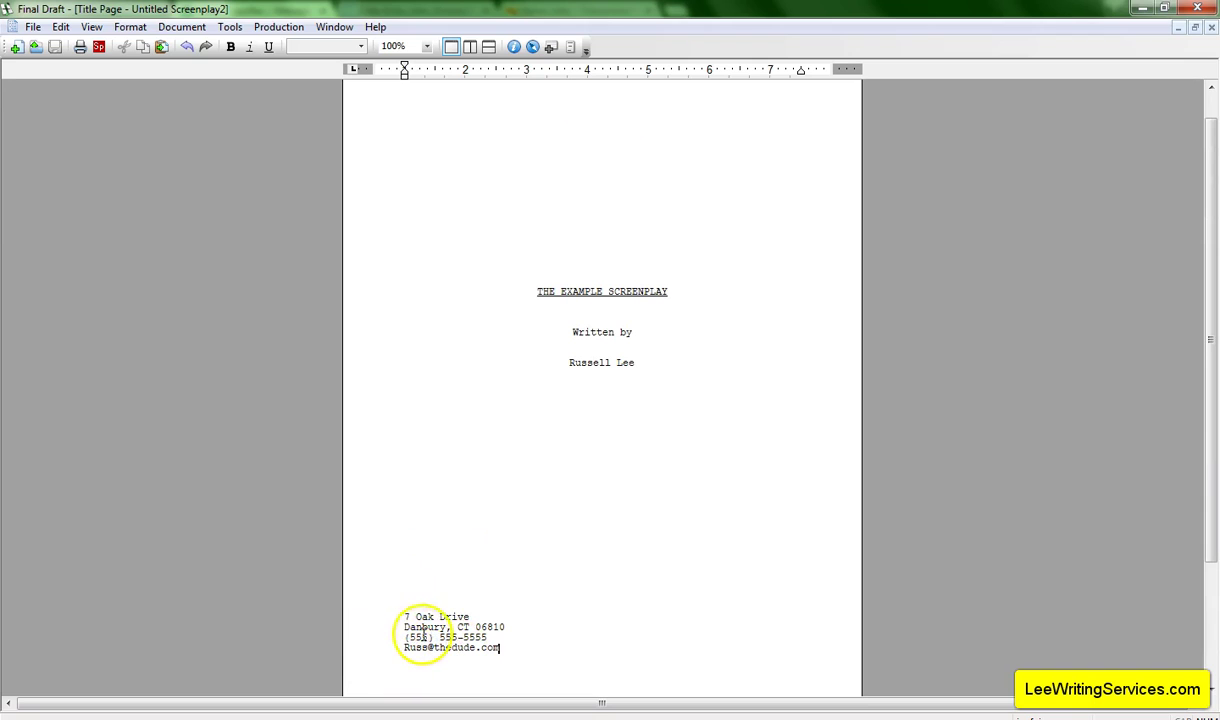
{"action": "left_click", "coordinate": [503, 619]}
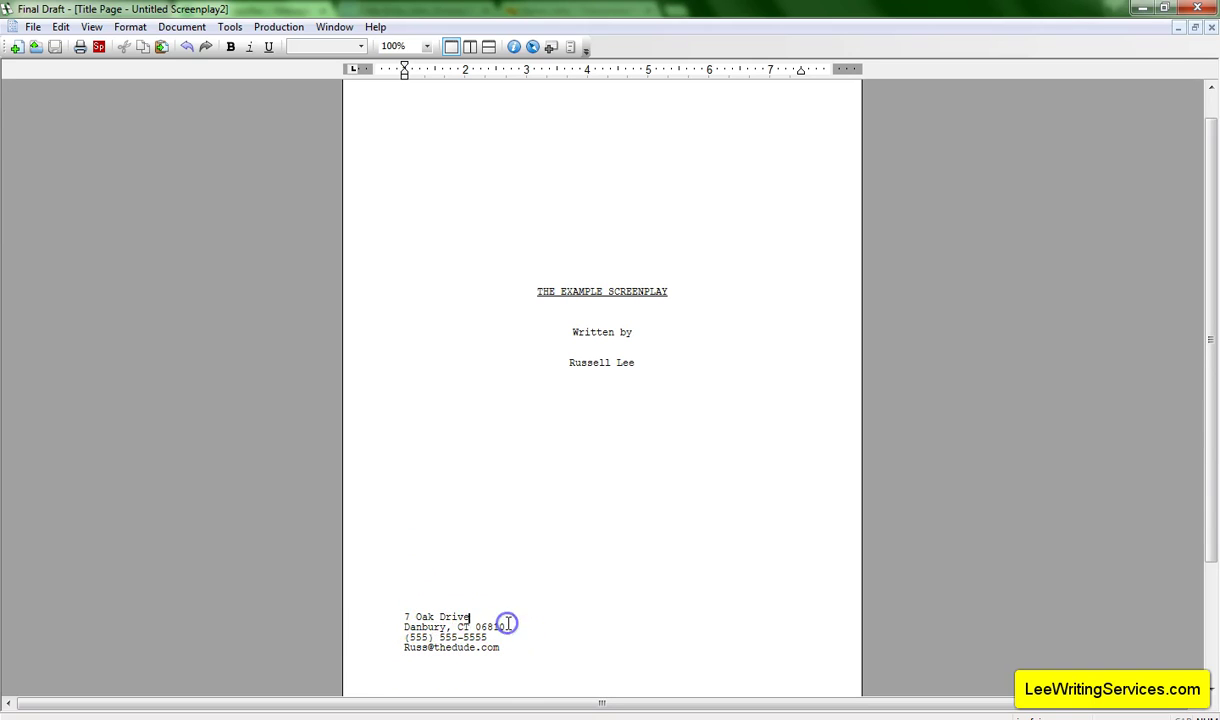
{"action": "scroll", "coordinate": [517, 630], "scroll_direction": "down", "scroll_amount": 2}
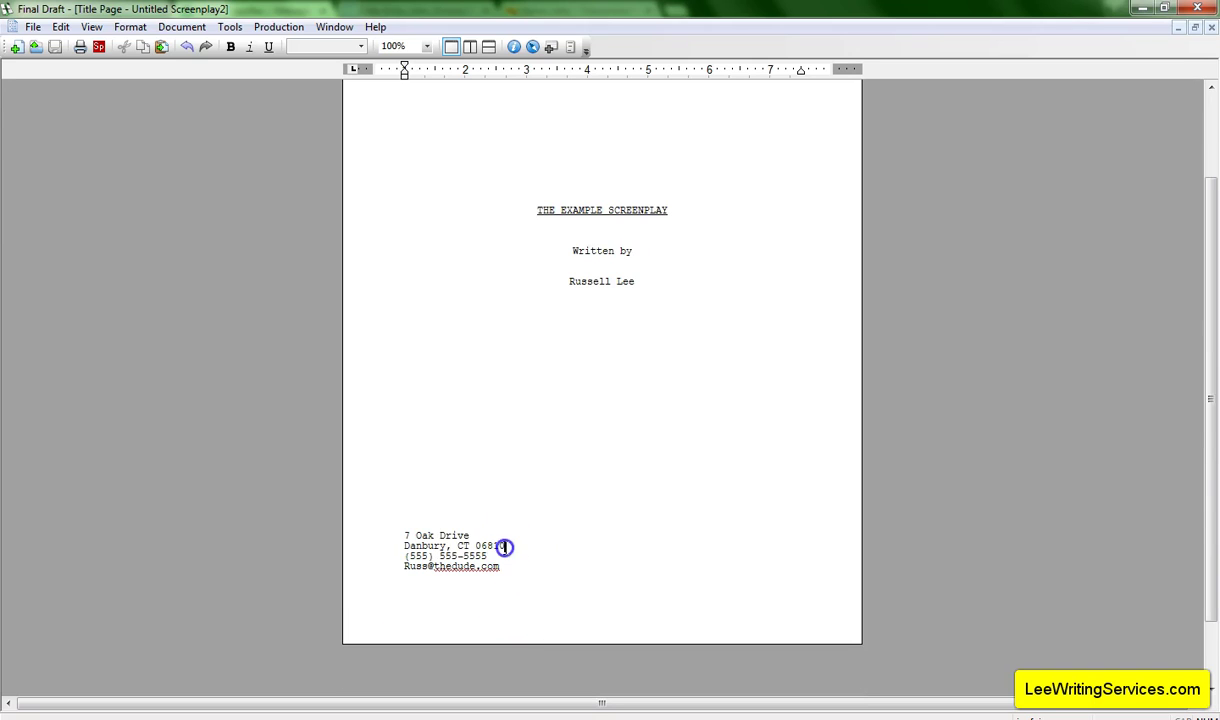
{"action": "left_click", "coordinate": [503, 546]}
{"action": "key", "text": "Return"}
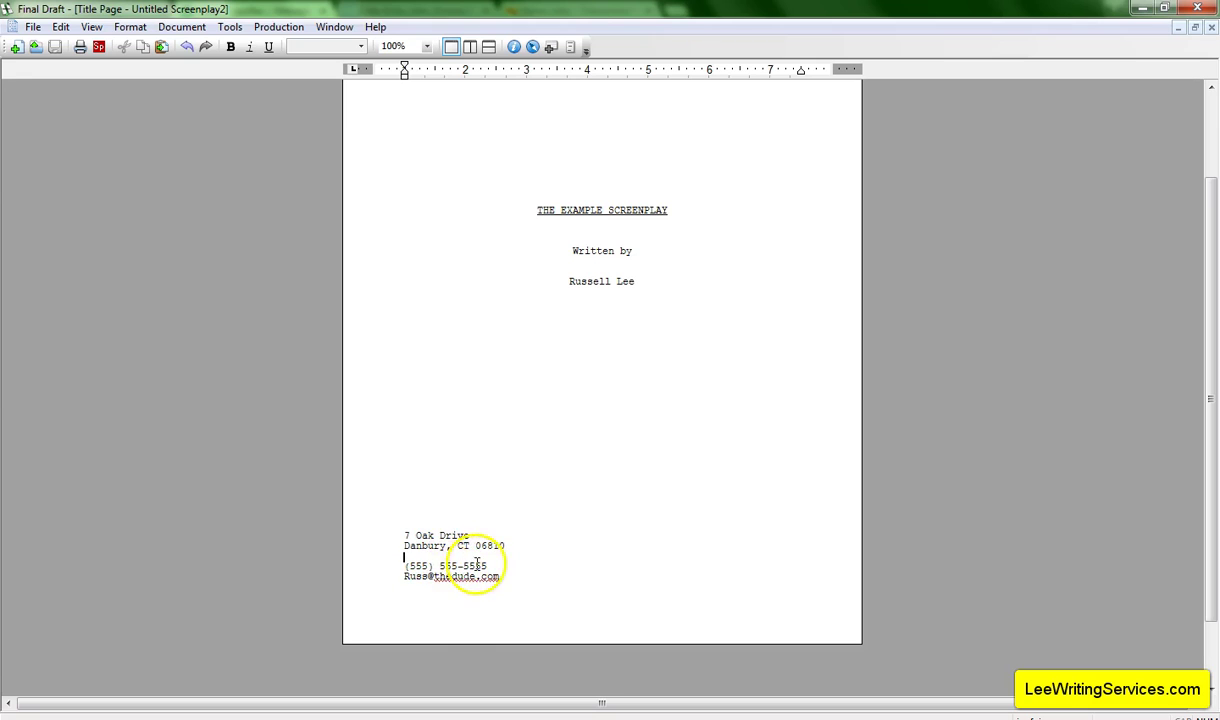
{"action": "scroll", "coordinate": [540, 560], "scroll_direction": "up", "scroll_amount": 2}
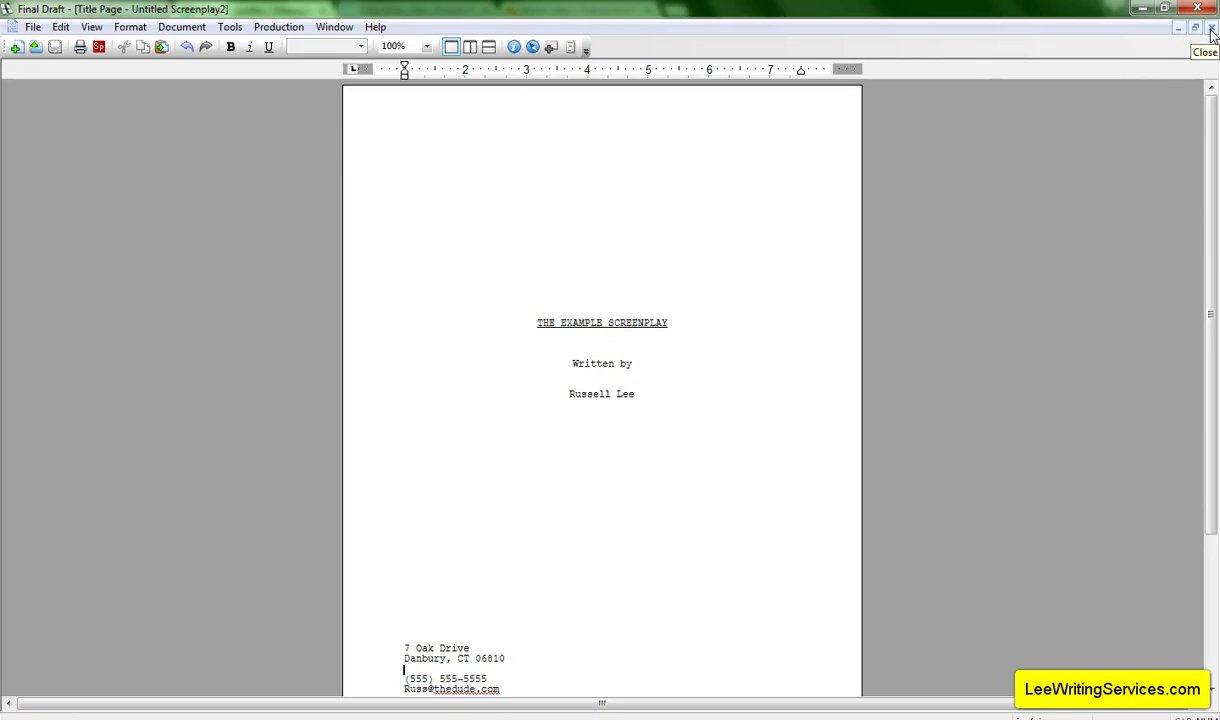
Close the title page, reopen it via Document > Title Page to check, then close it again.
{"action": "left_click", "coordinate": [1211, 32]}
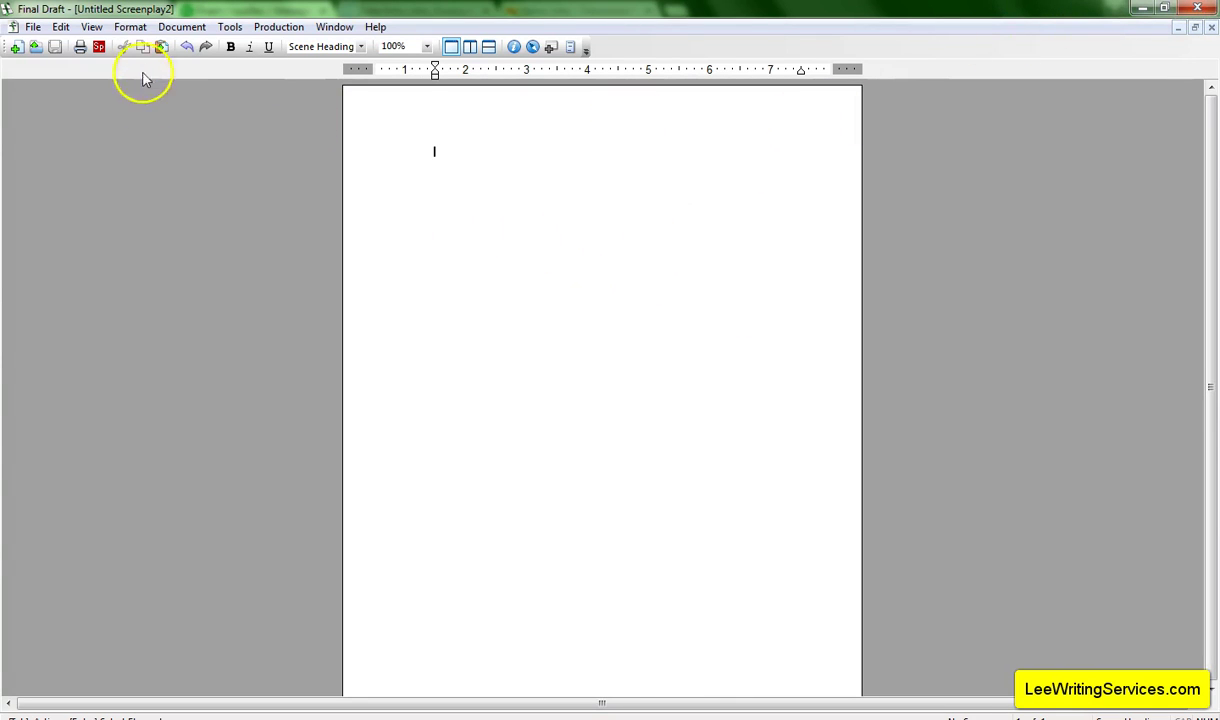
{"action": "left_click", "coordinate": [181, 27]}
{"action": "left_click", "coordinate": [190, 110]}
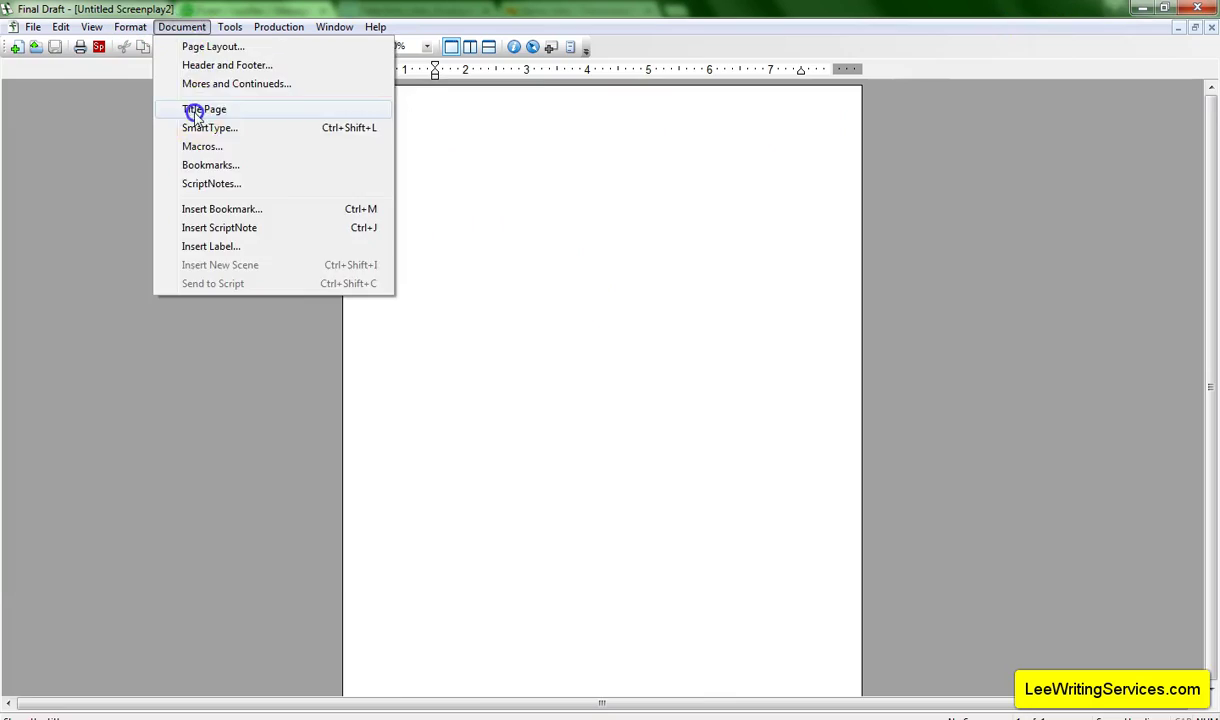
{"action": "scroll", "coordinate": [509, 523], "scroll_direction": "down", "scroll_amount": 3}
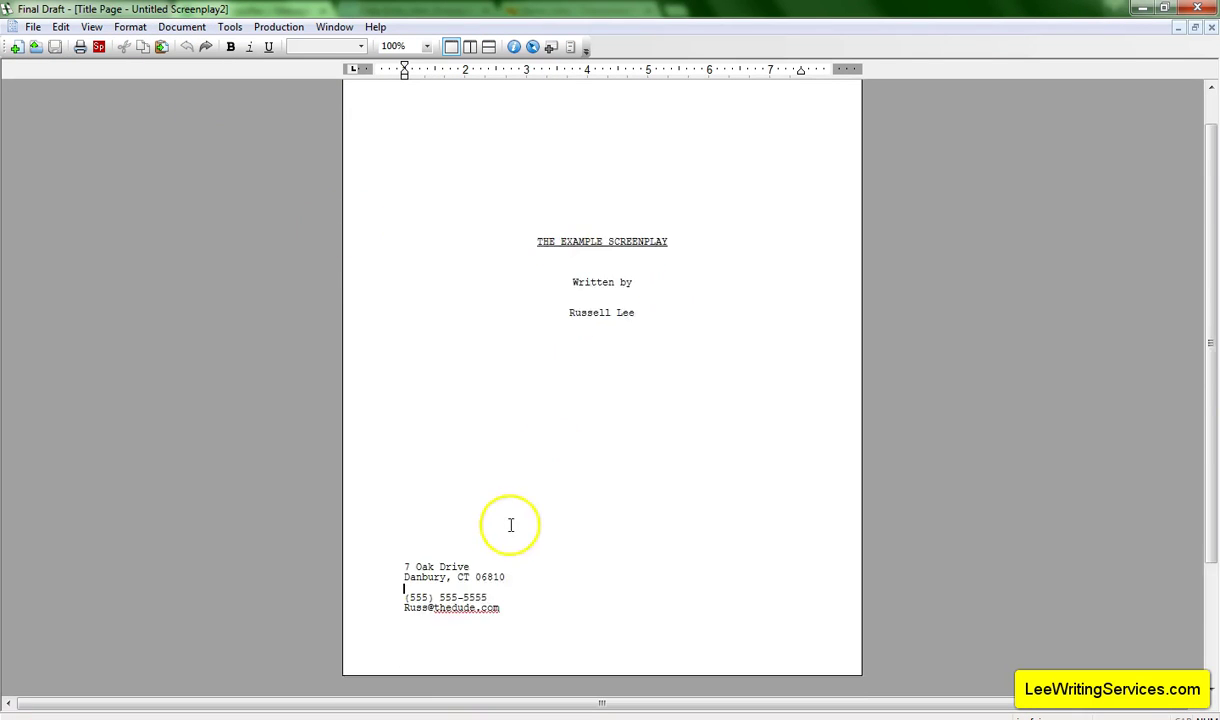
{"action": "scroll", "coordinate": [781, 453], "scroll_direction": "up", "scroll_amount": 3}
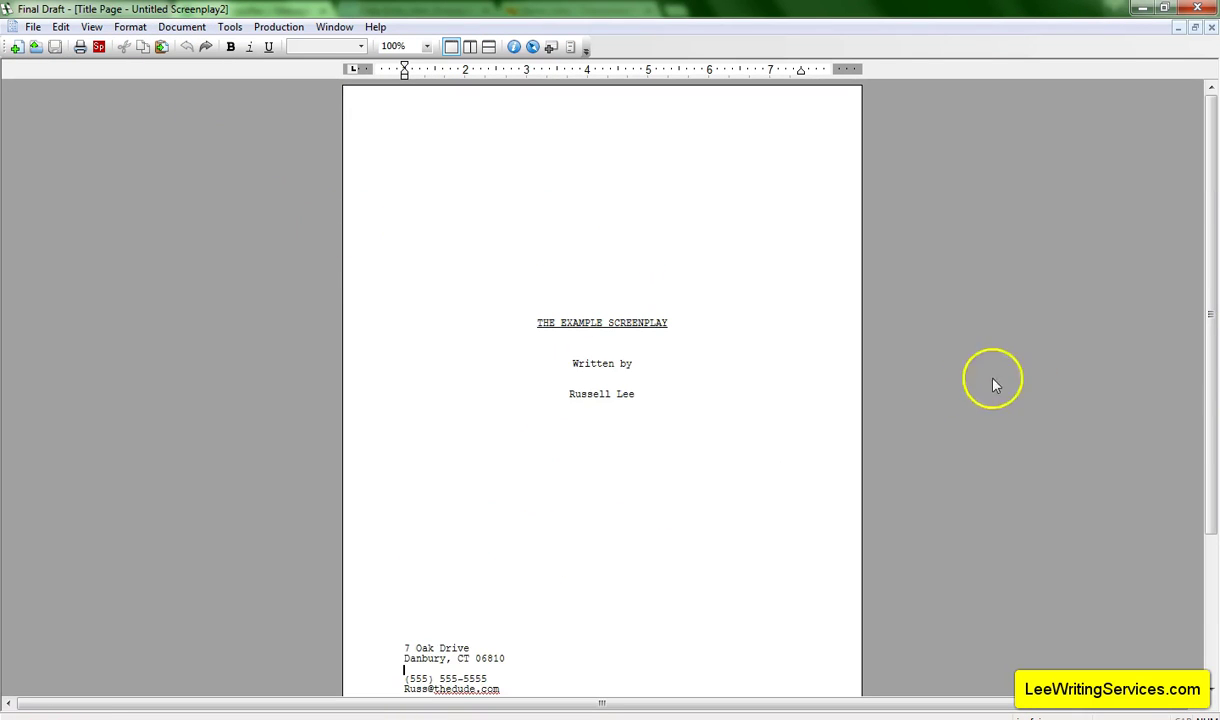
{"action": "left_click", "coordinate": [1211, 27]}
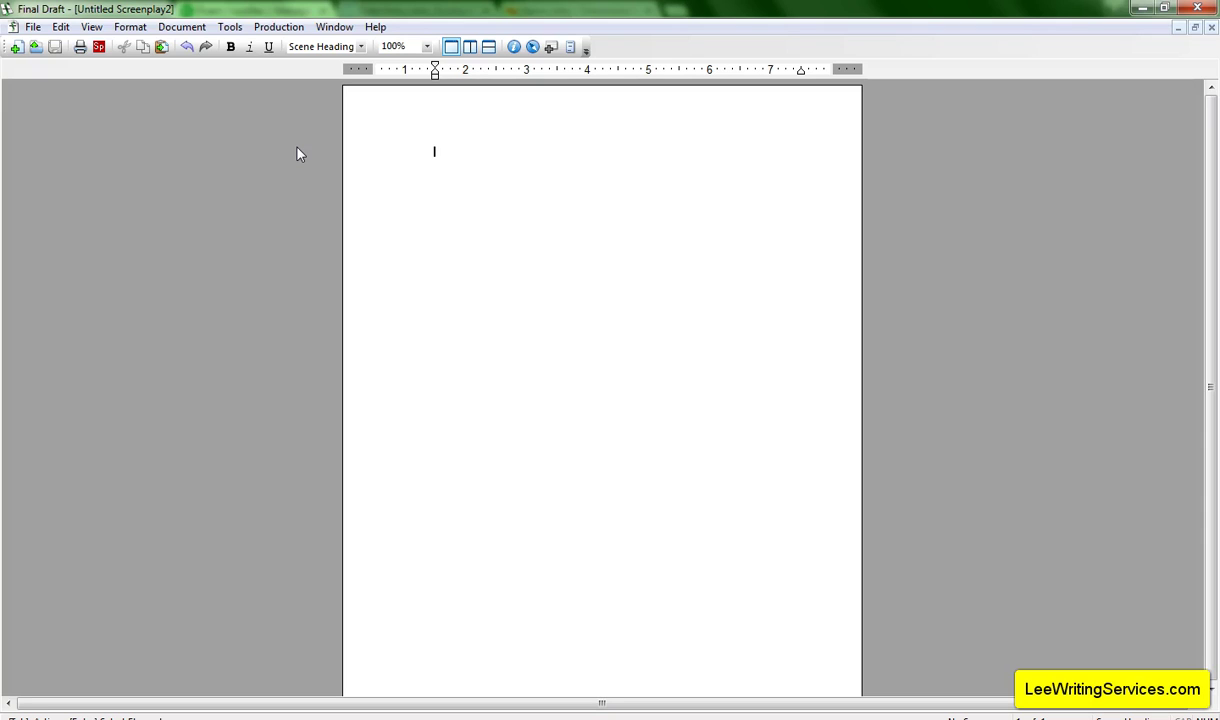
Begin the script with FADE IN: followed by a new scene heading line.
{"action": "type", "text": "FADE IN:"}
{"action": "key", "text": "Return"}
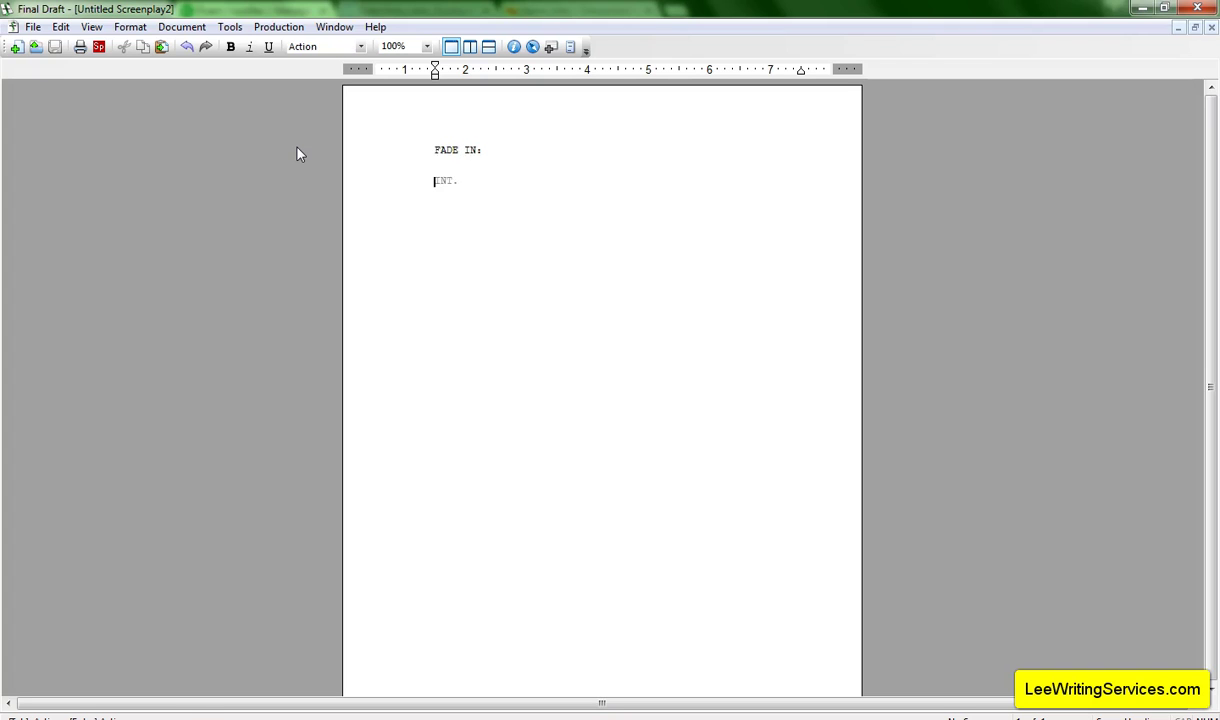